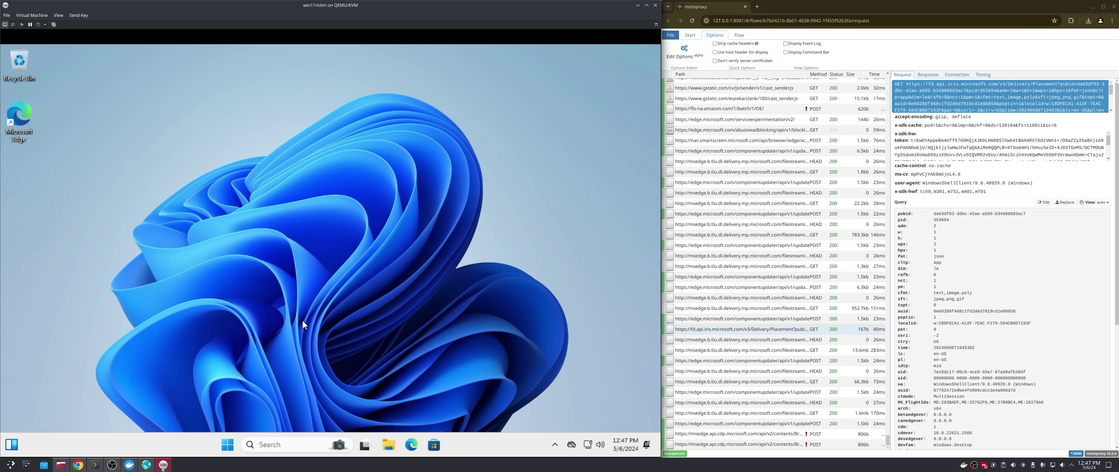
Step: Search for 'paint' in the VM's Windows search, trimming 'micro paint' down to 'paint'
click(285, 435)
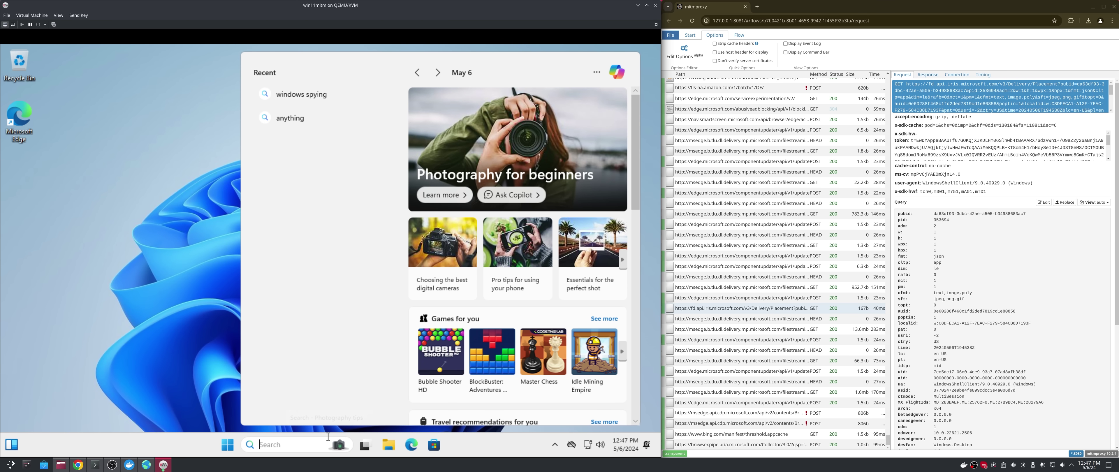
text(micro paint)
key(Home)
key(Delete)
key(Delete)
key(Delete)
key(Delete)
key(Delete)
key(Delete)
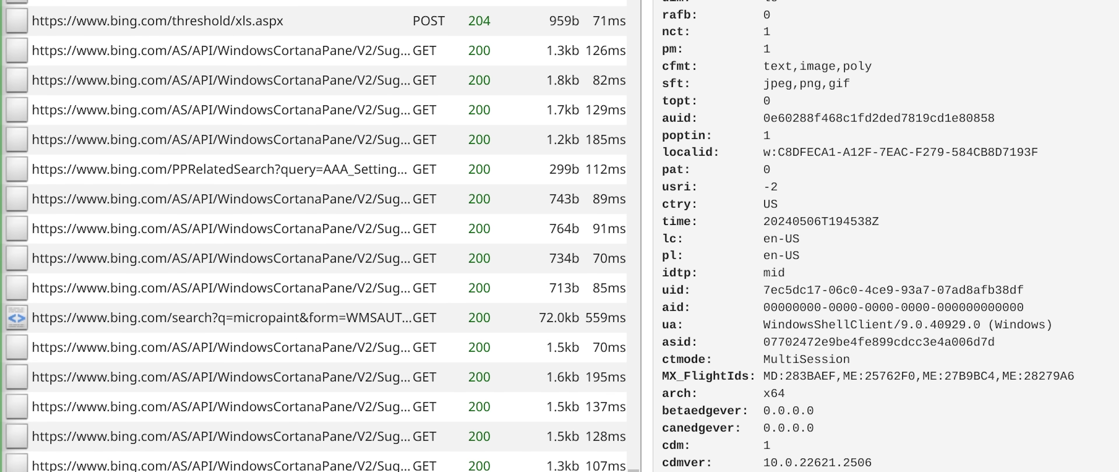
Step: Open the latest WindowsCortanaPane Suggestions flow and select its full request URL
click(756, 445)
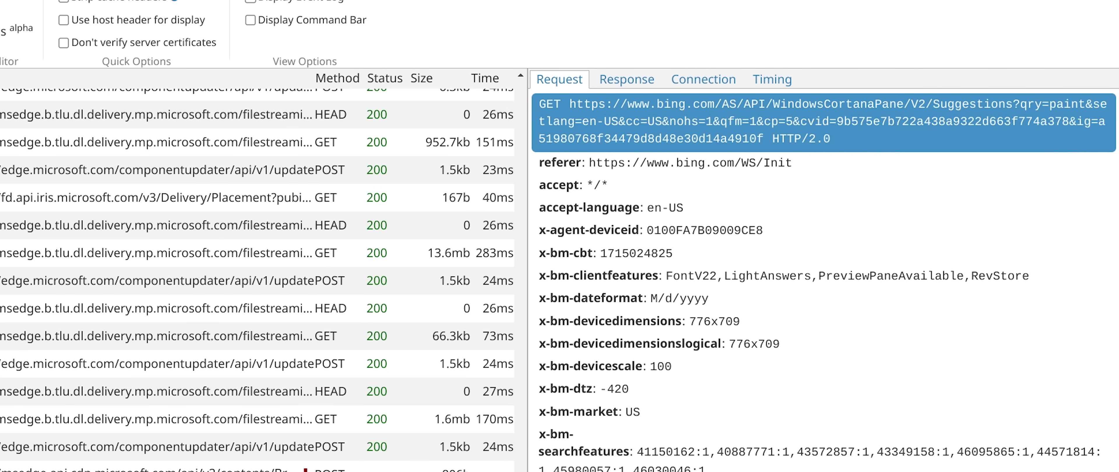
triple_click(734, 100)
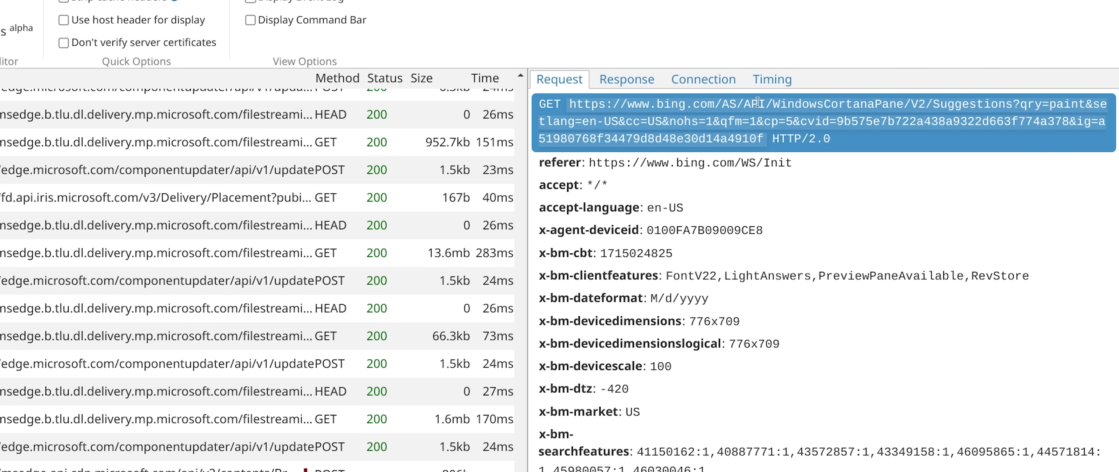
triple_click(859, 96)
click(706, 180)
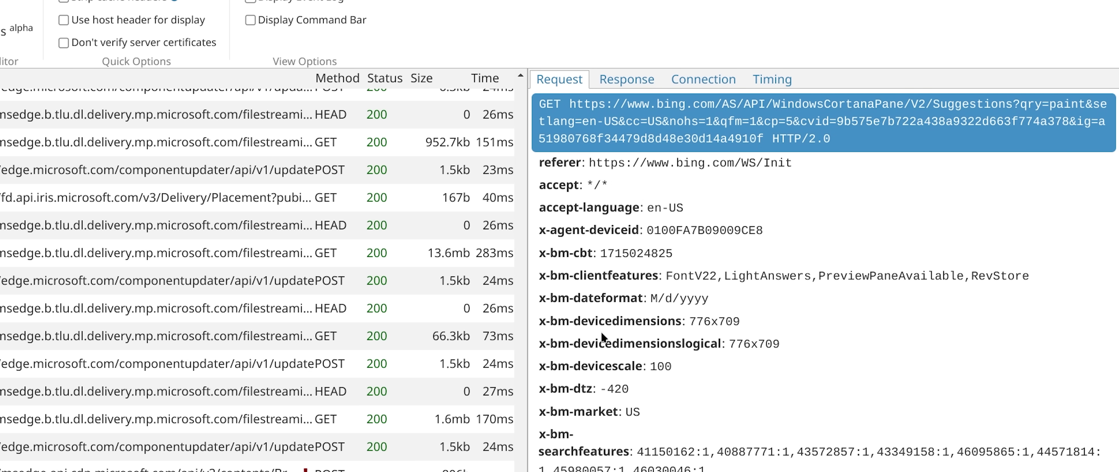
Step: Review the request's query values, highlighting setlang en-US and cc US
scroll(603, 337, down, 3)
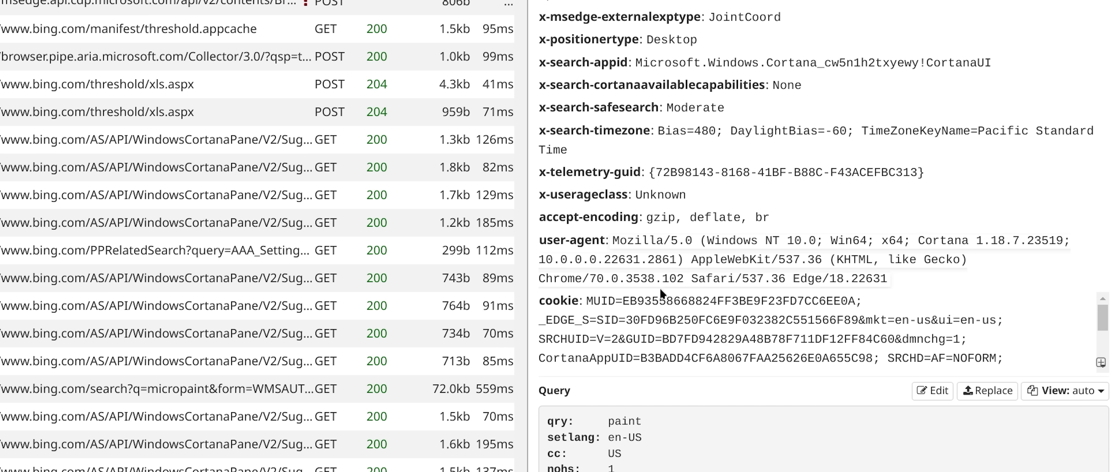
scroll(669, 319, down, 5)
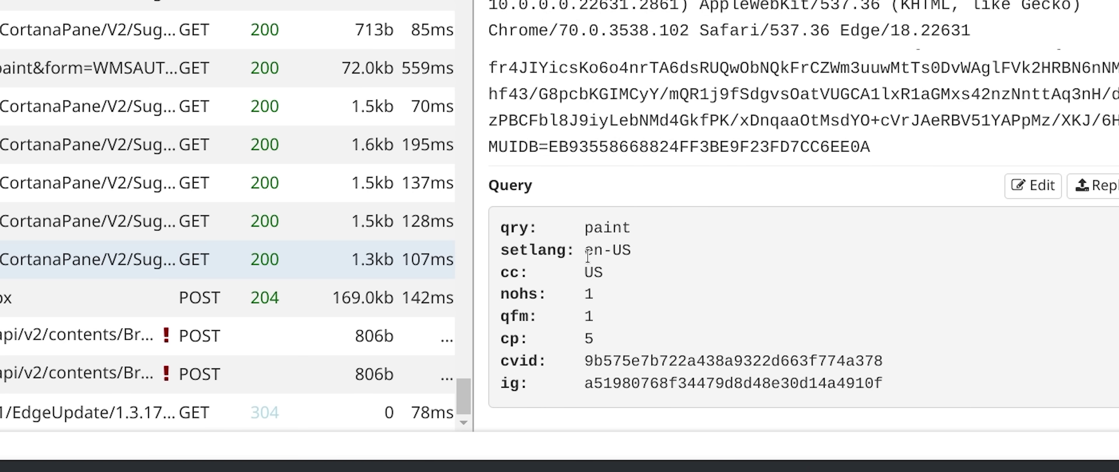
drag(608, 438, 666, 442)
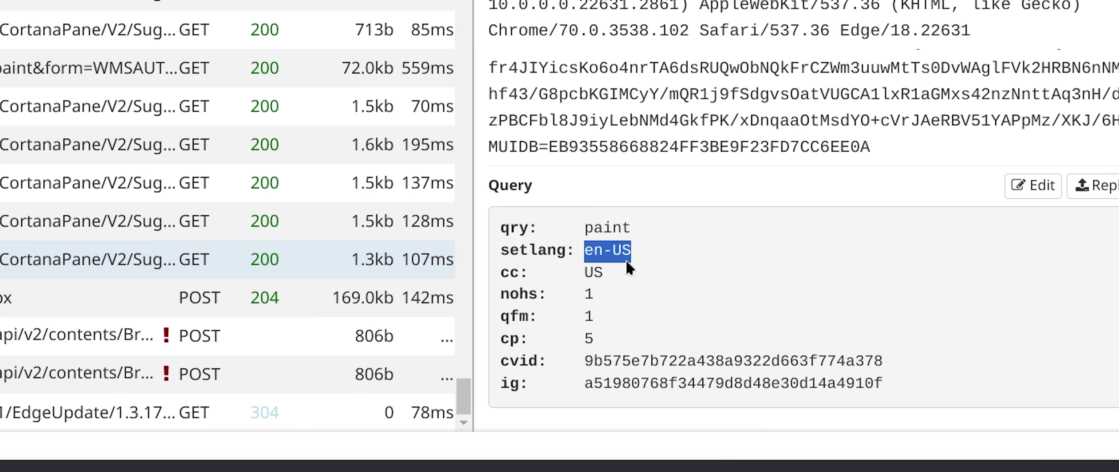
drag(614, 268, 539, 272)
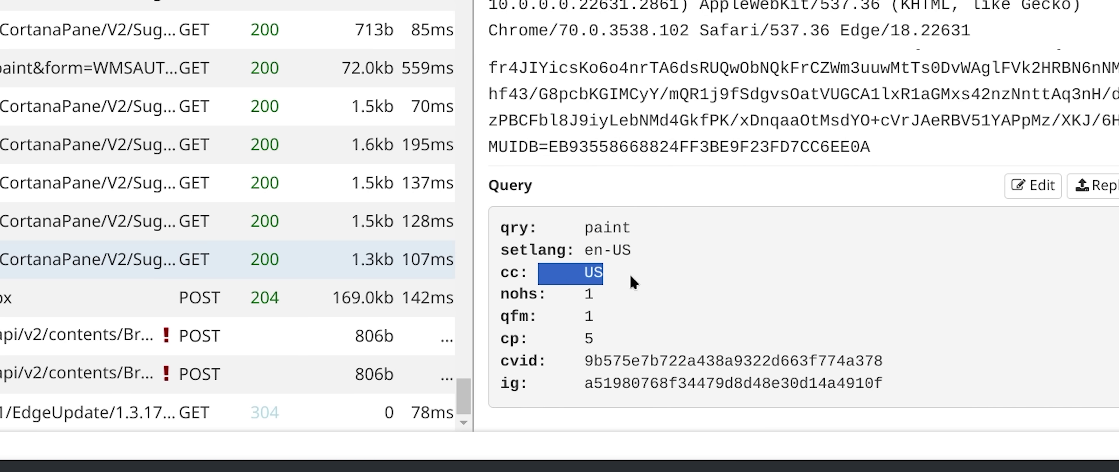
click(593, 302)
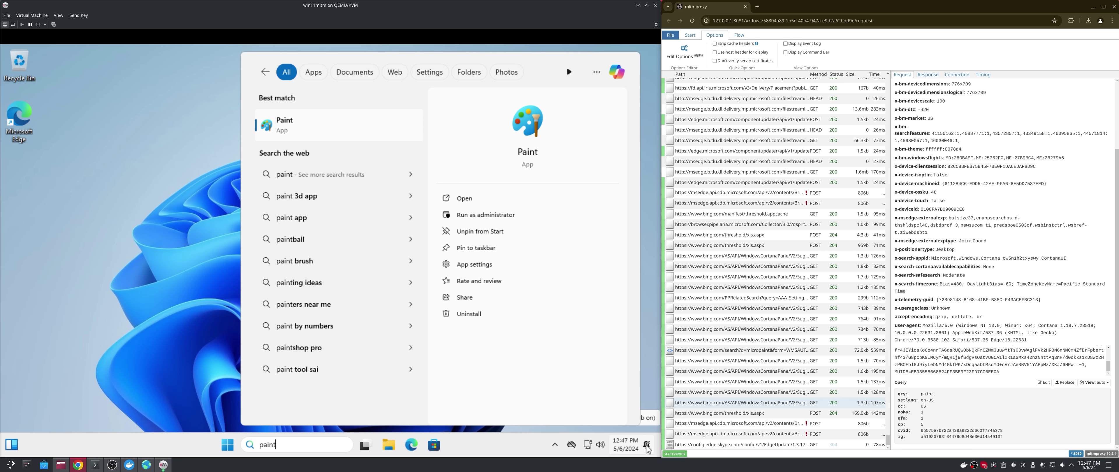
drag(904, 413, 929, 435)
click(933, 435)
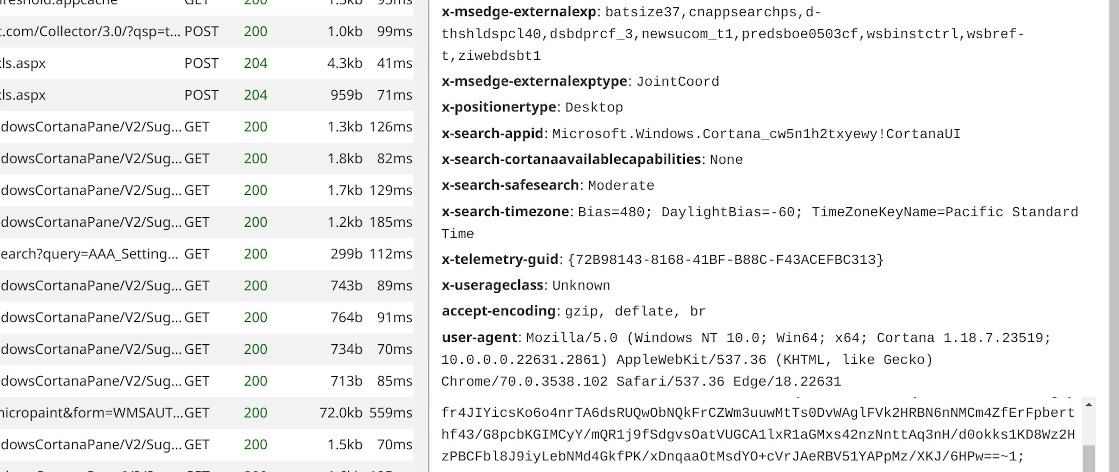
Step: Show the suggestions response and highlight its ELToken and CCRSuggestions ranking entries
click(928, 74)
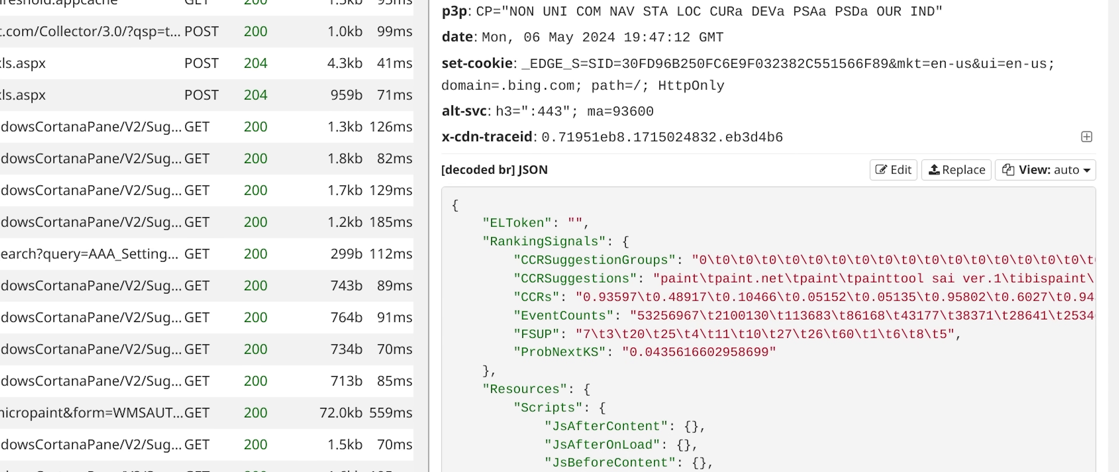
drag(521, 223, 609, 231)
click(529, 242)
drag(613, 280, 713, 314)
click(679, 278)
Step: Scroll the decoded JSON down to the Suggestions array with paint, paint 3d app and paint app
scroll(587, 412, down, 5)
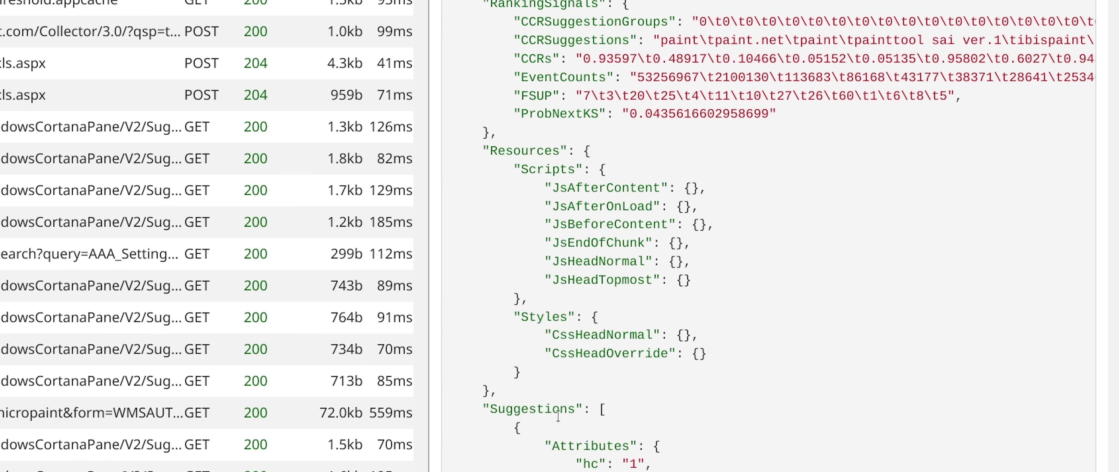
scroll(555, 409, down, 3)
scroll(564, 405, down, 2)
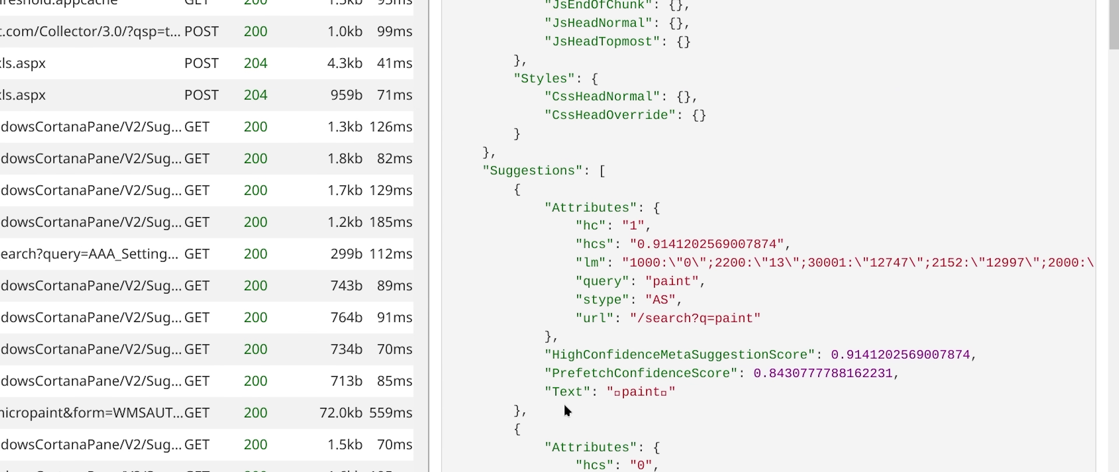
scroll(564, 405, down, 4)
scroll(564, 405, down, 3)
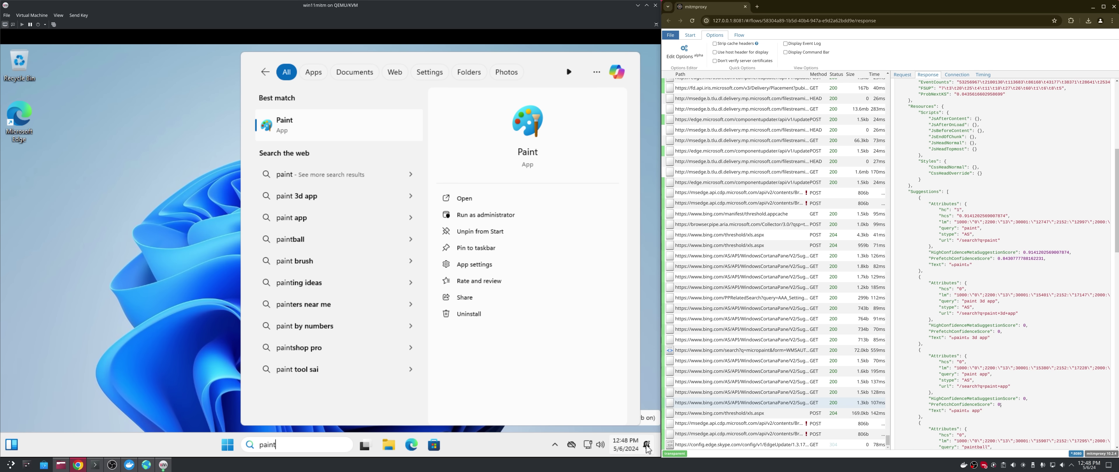
Step: Close the old search panel and search for 'youtube' in the VM's Windows search
double_click(998, 404)
click(213, 195)
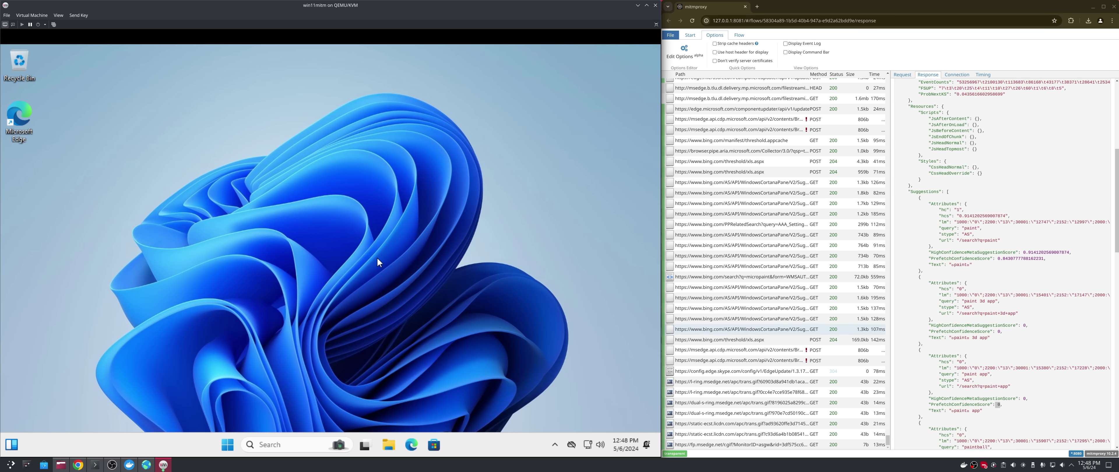
key(super)
text(youtube)
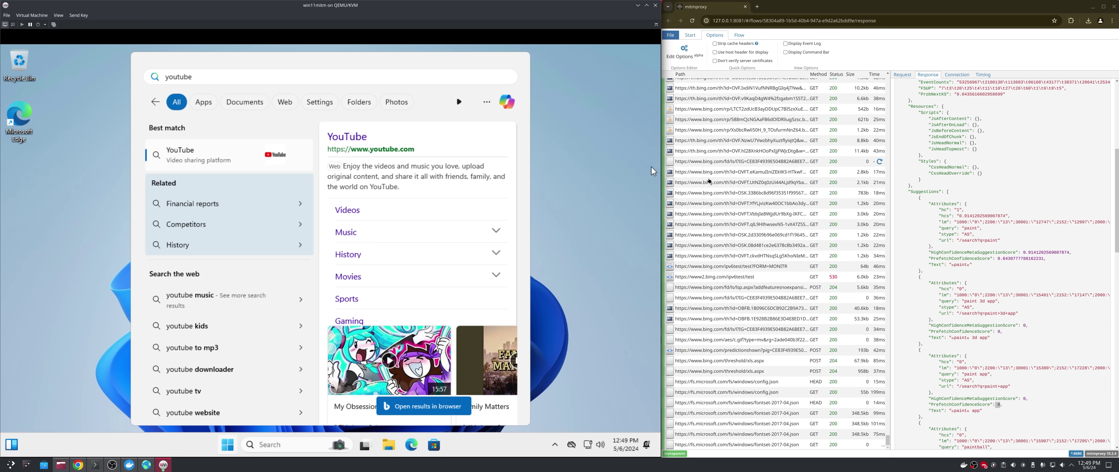
Step: Check the new Bing predictionshown flows, then select the youtube suggestions flow
click(746, 331)
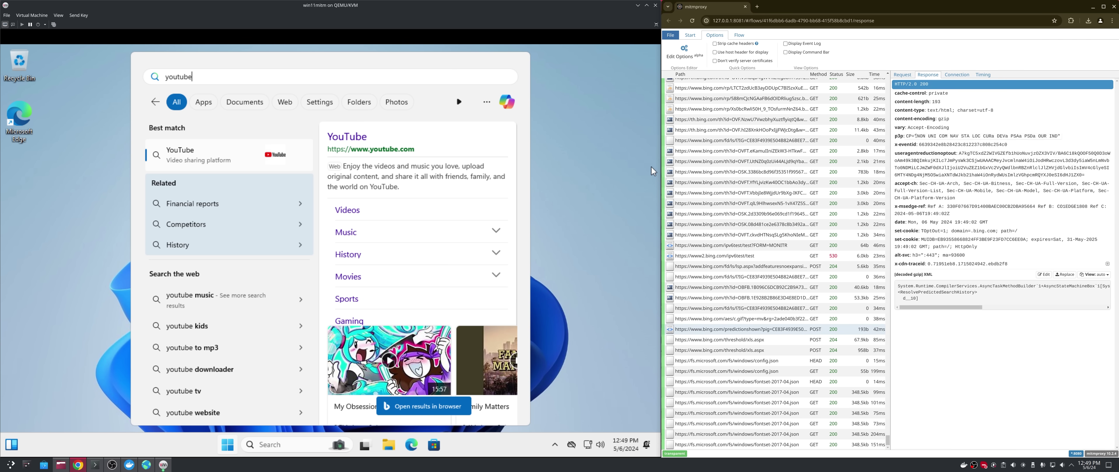
click(731, 320)
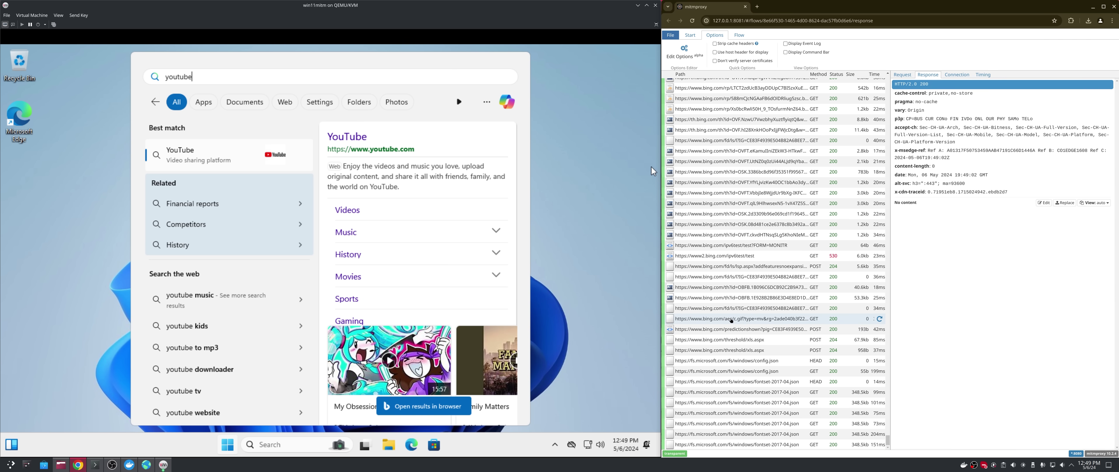
key(Up)
key(Up)
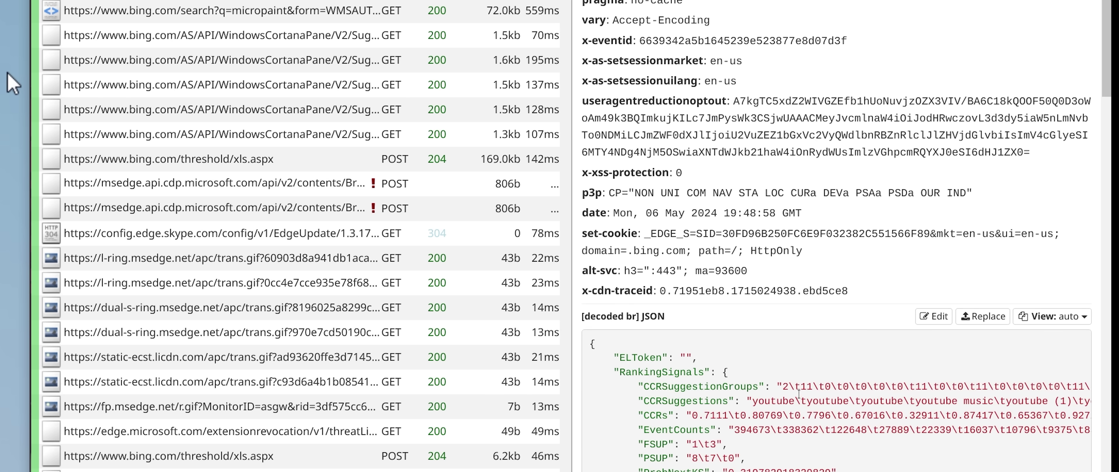
Step: Scroll the youtube suggestions JSON to PrefetchConfidenceScore 0.9219996929168701
scroll(765, 391, down, 2)
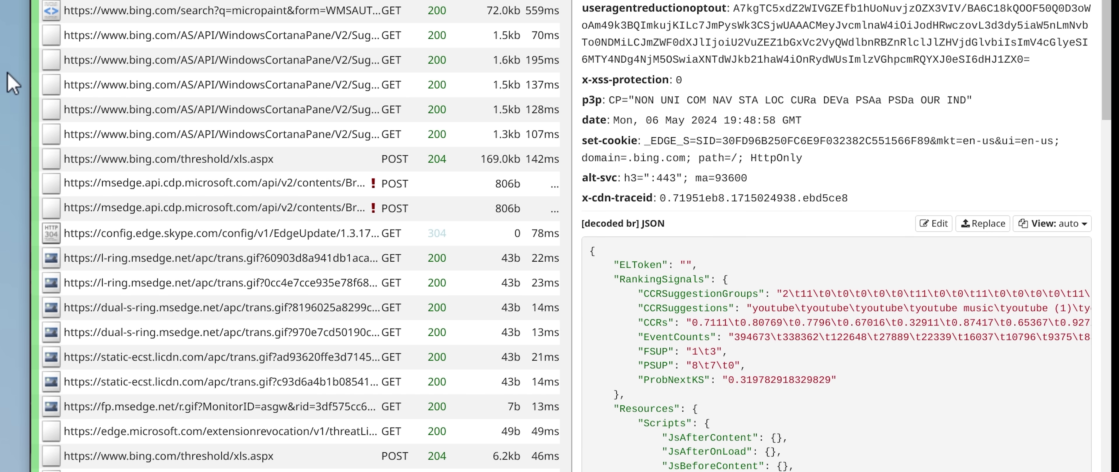
scroll(765, 391, down, 2)
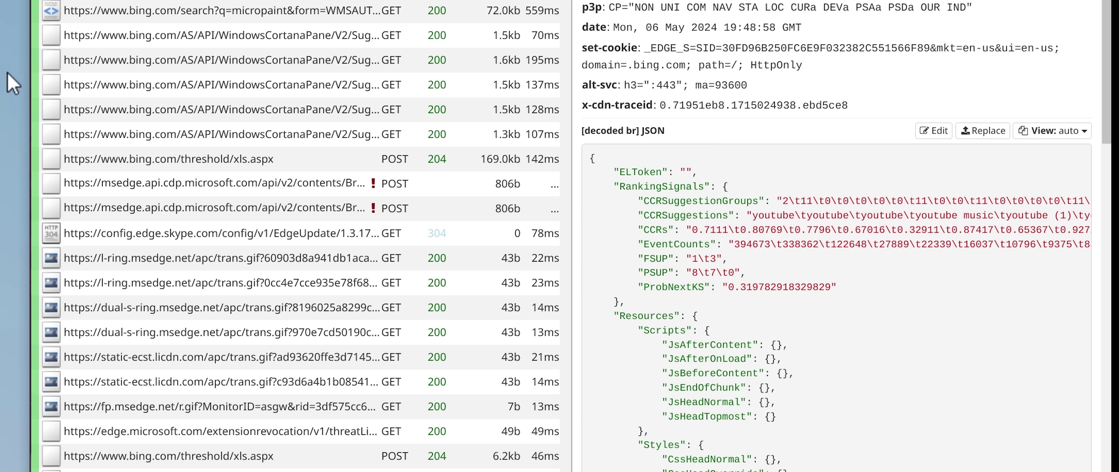
scroll(685, 465, down, 2)
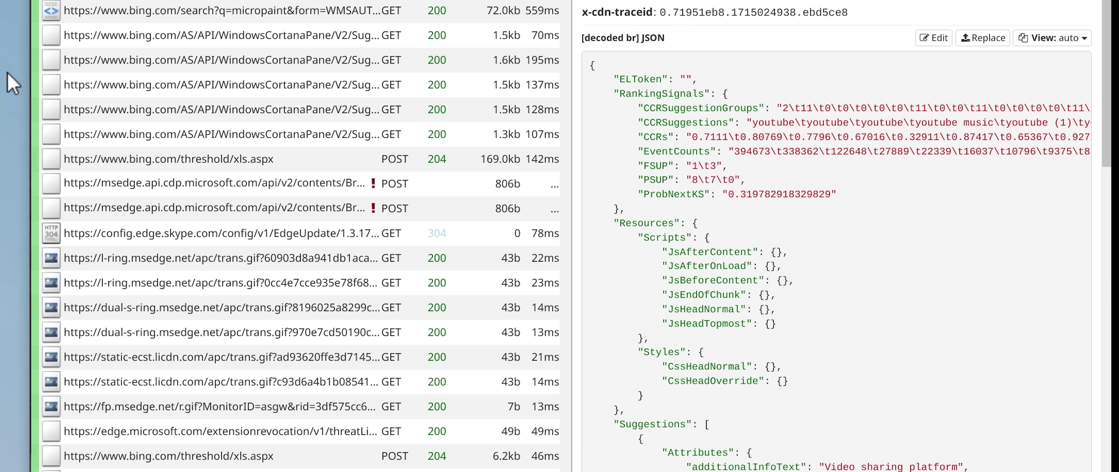
scroll(834, 261, down, 2)
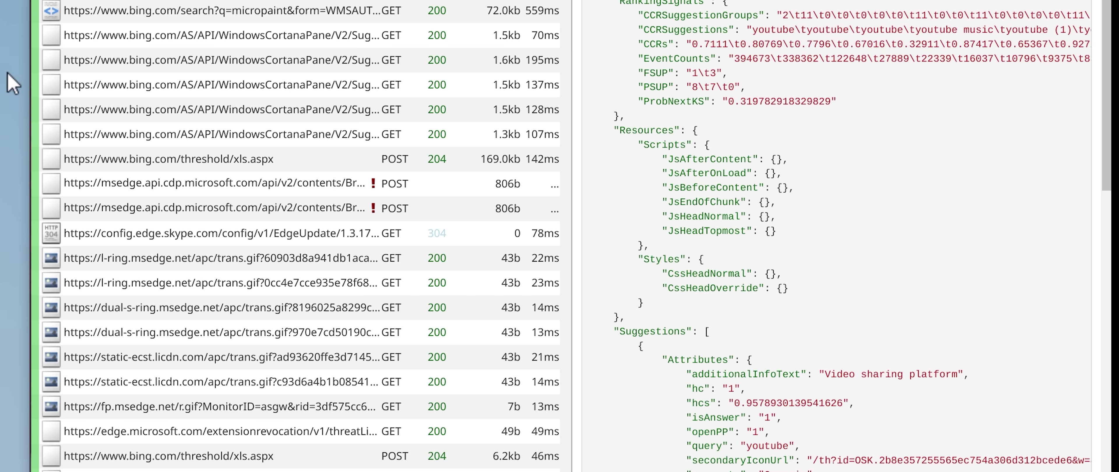
scroll(800, 379, down, 4)
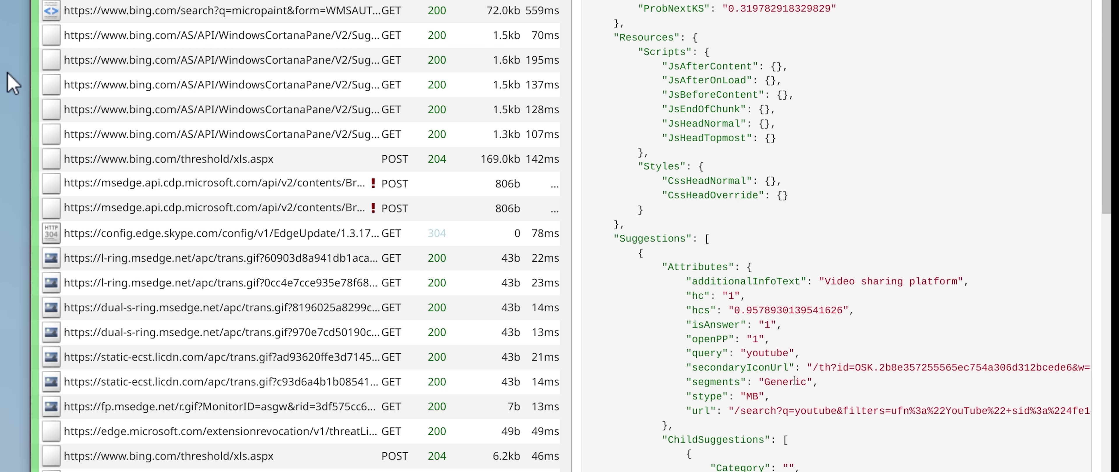
scroll(803, 356, down, 11)
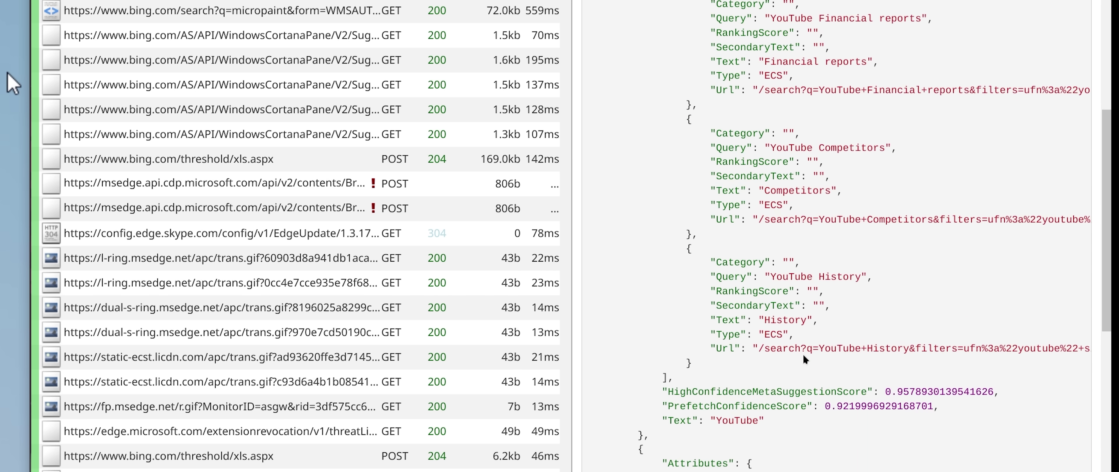
scroll(803, 355, down, 10)
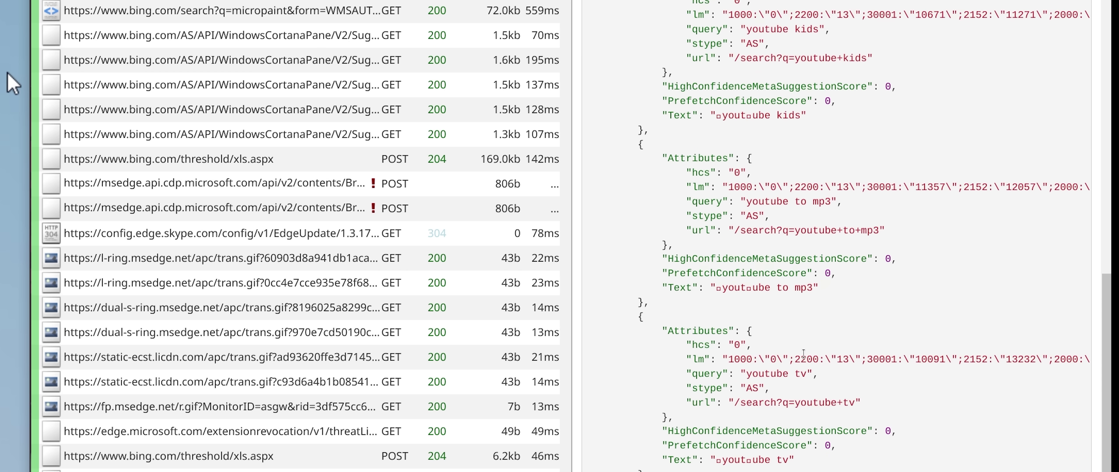
scroll(798, 356, up, 6)
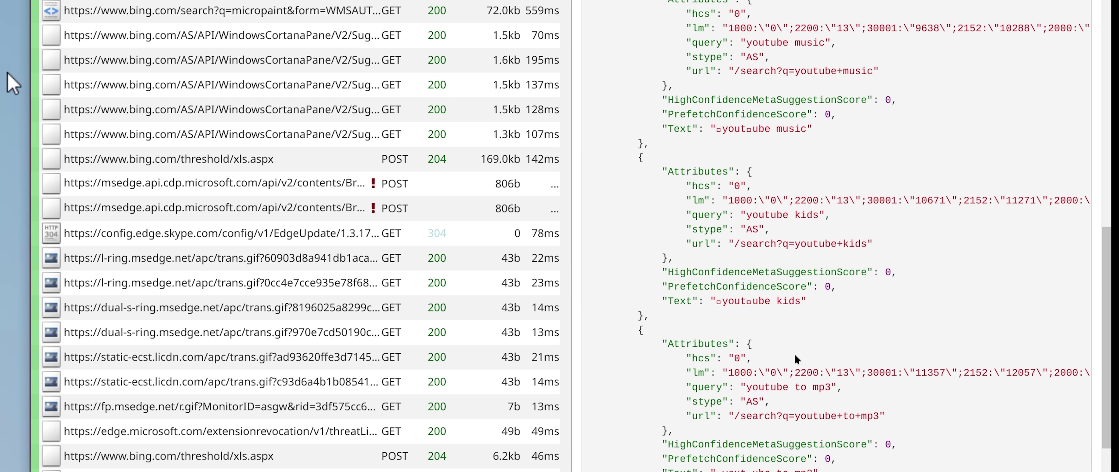
scroll(794, 355, up, 10)
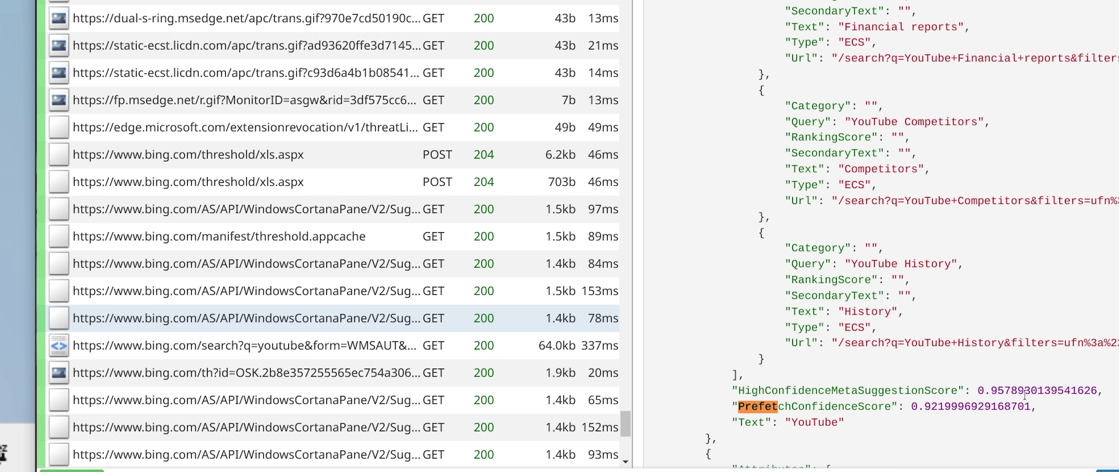
drag(973, 390, 904, 406)
click(904, 402)
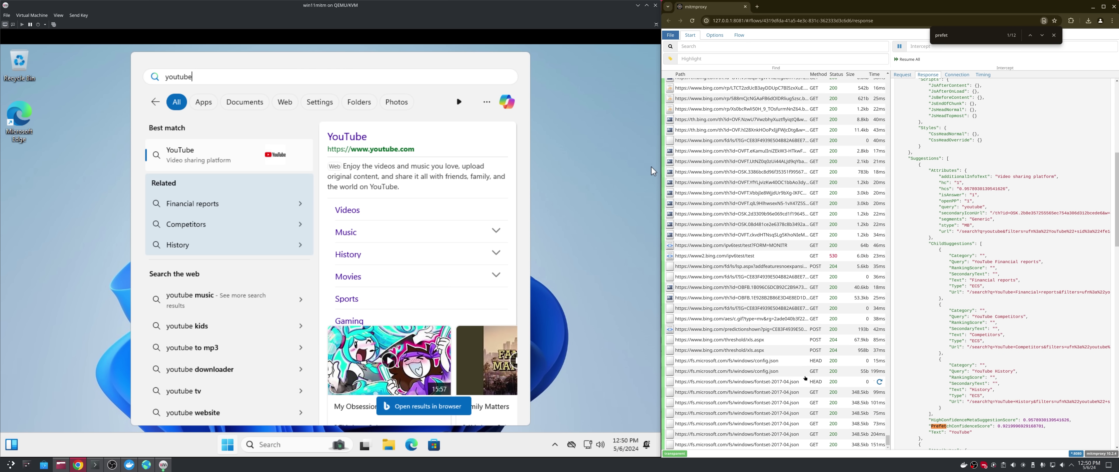
Step: Ask Copilot 'What's good pizza near me' and highlight the question above the conversation-limit notice
click(511, 98)
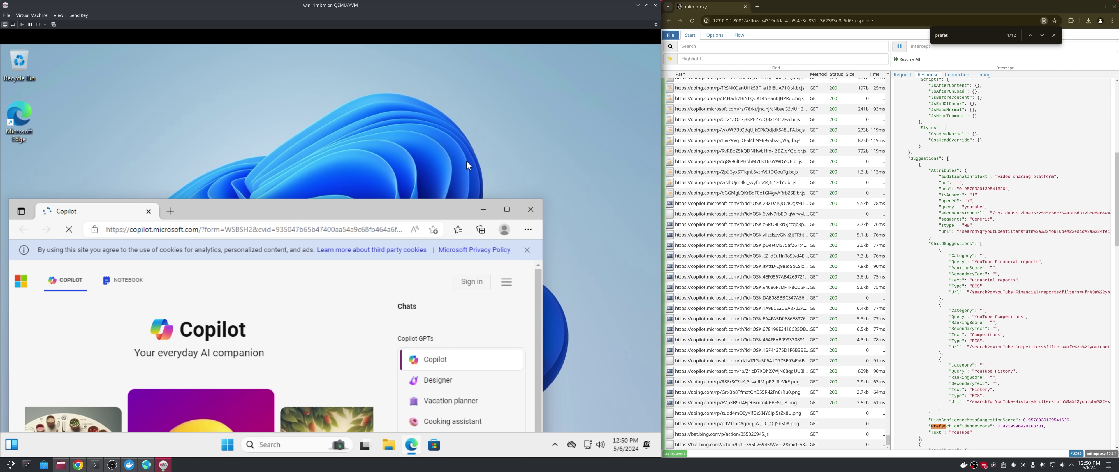
text(What's good pizza near me)
key(Return)
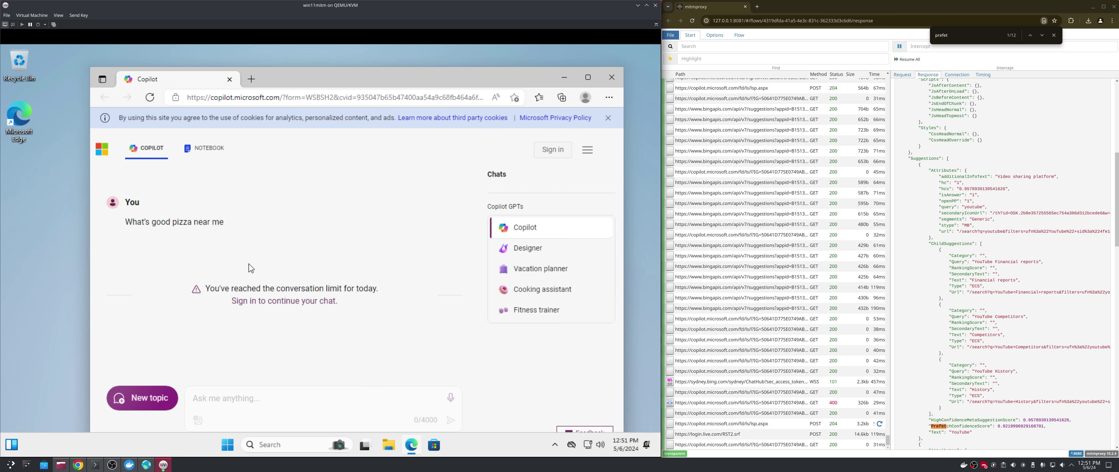
drag(164, 222, 209, 220)
Step: Close Copilot and delete 'pizza' from mitmproxy's flow search filter
click(212, 217)
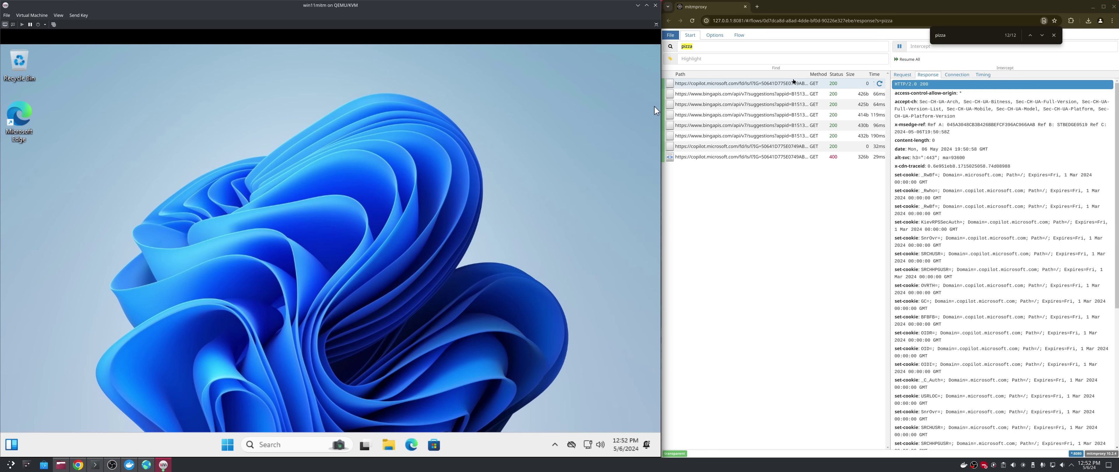
click(809, 51)
key(ctrl+a)
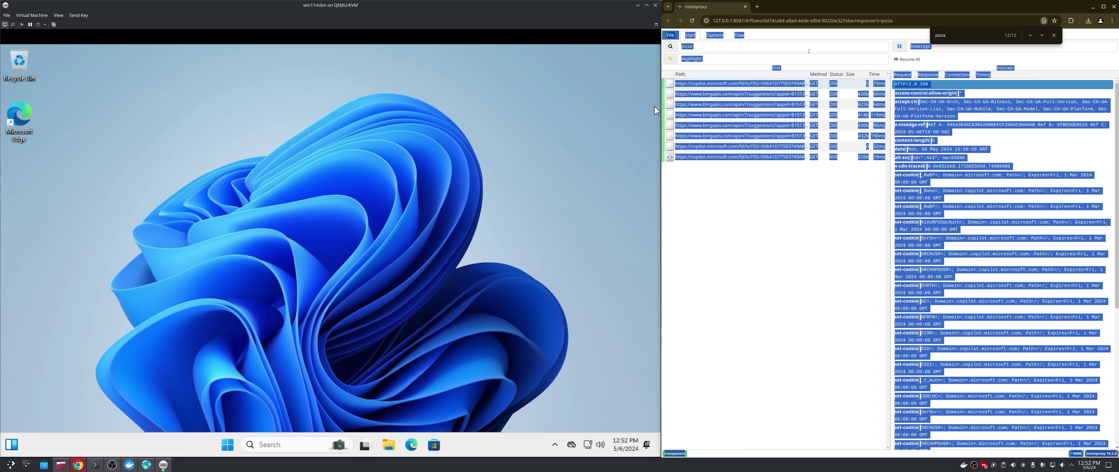
click(809, 51)
key(ctrl+a)
key(BackSpace)
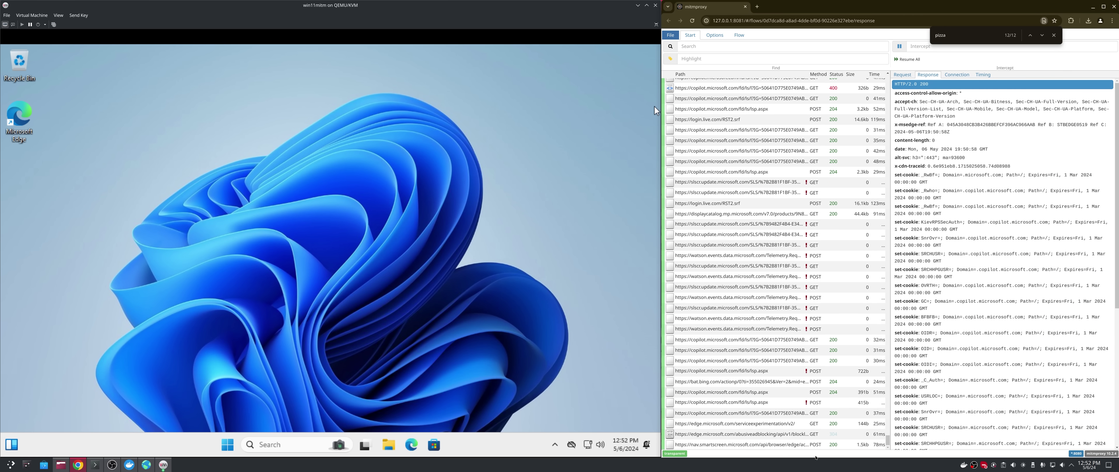
click(444, 311)
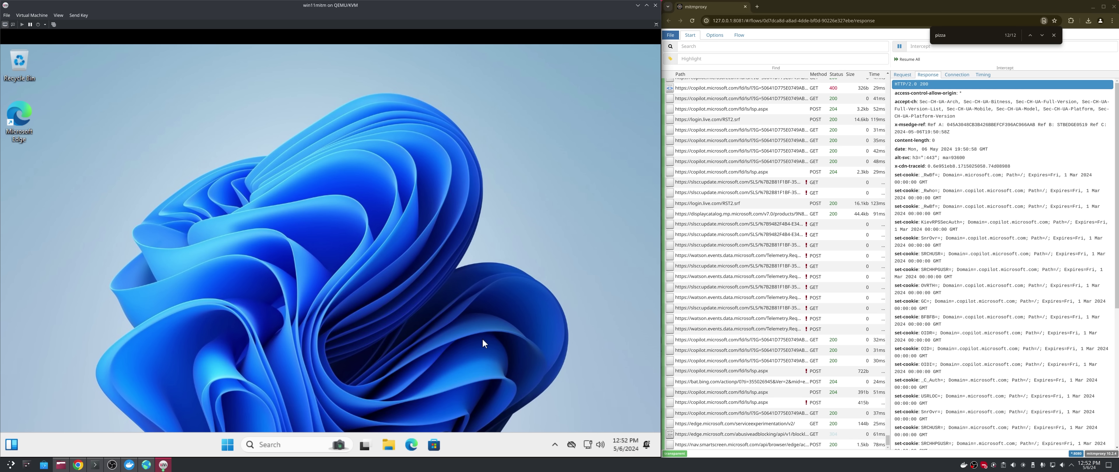
Step: Launch cmd from the Run prompt, then view the nav.smartscreen flow's request in mitmproxy
key(super+r)
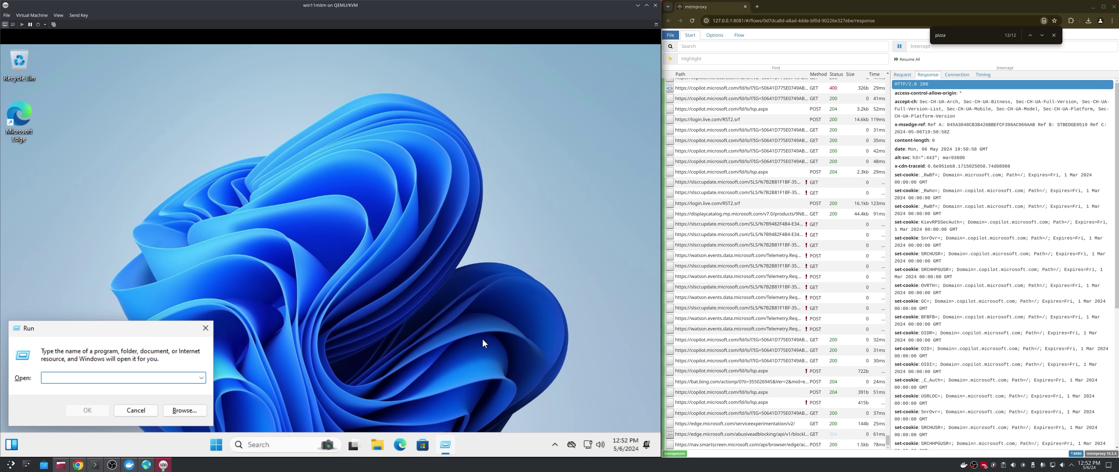
text(cmd)
key(Return)
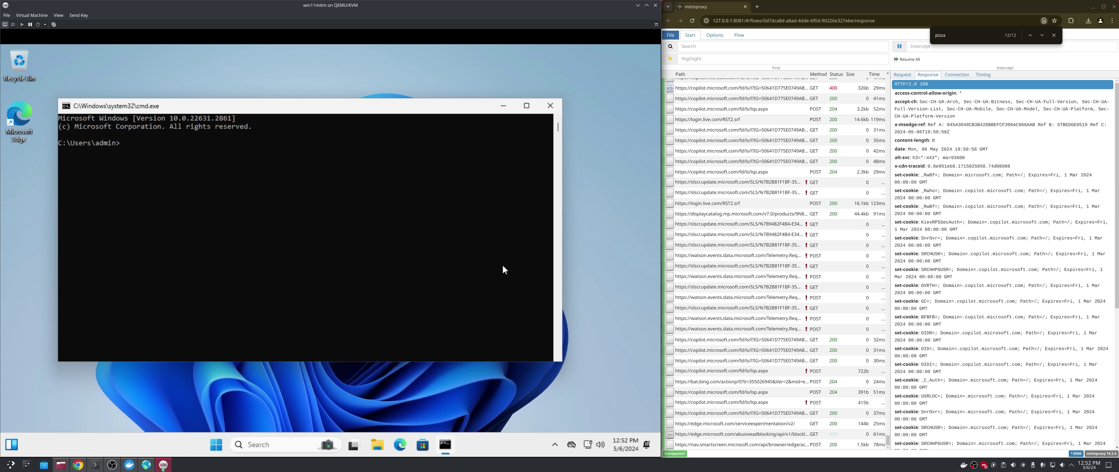
click(464, 252)
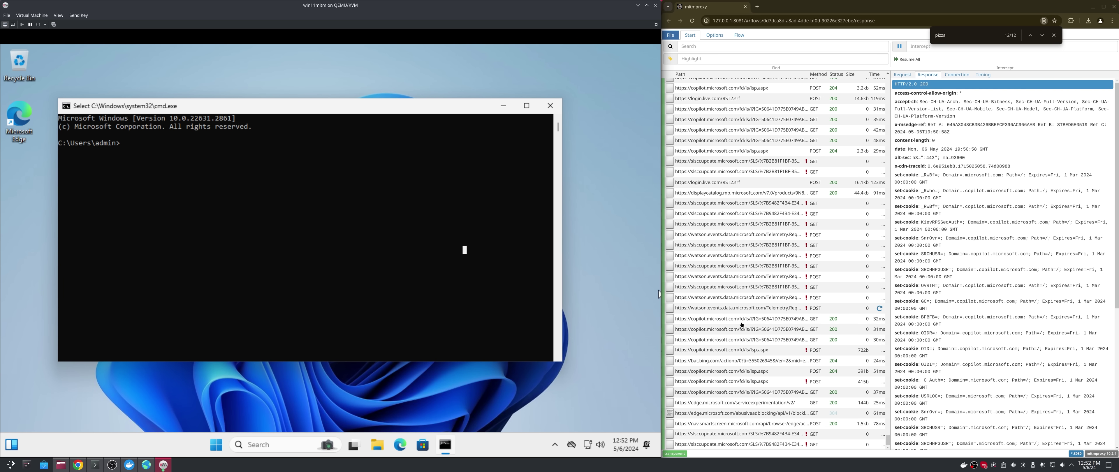
click(765, 423)
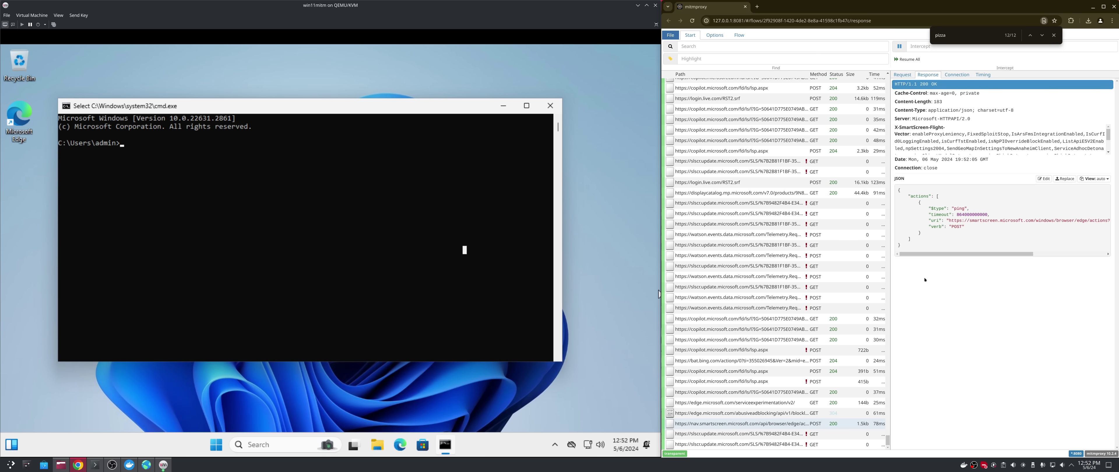
key(Left)
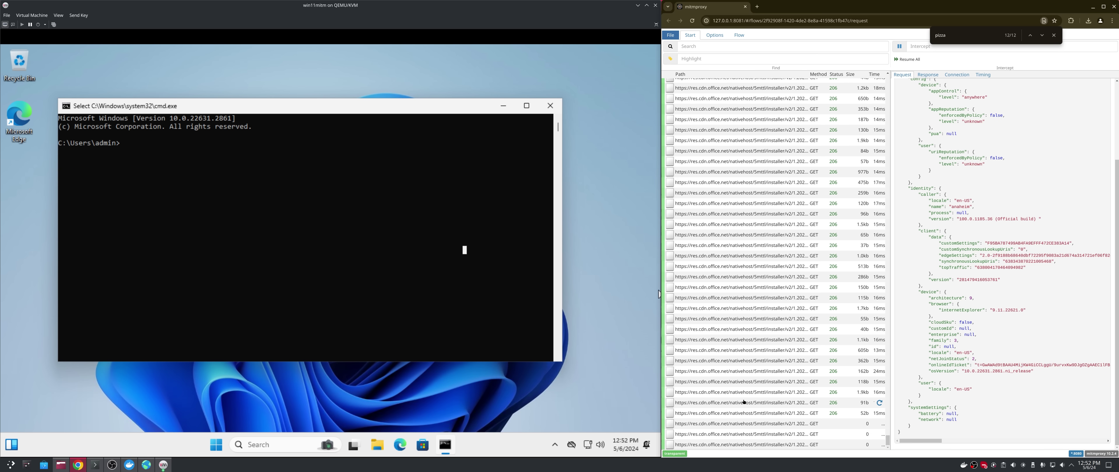
Step: Run mspaint from the Run prompt and inspect the g.msn.com and dmd.metaservices POST flows
key(super+r)
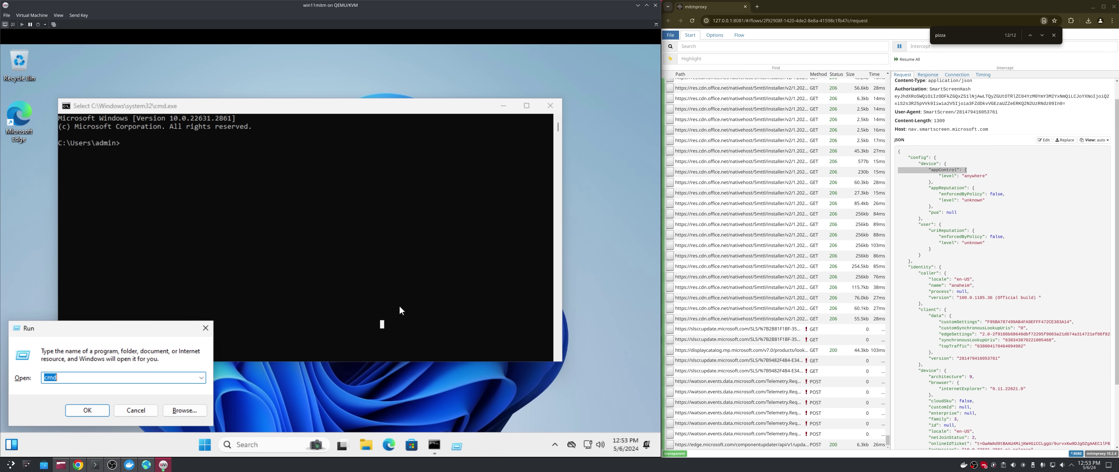
text(mspaint)
key(Return)
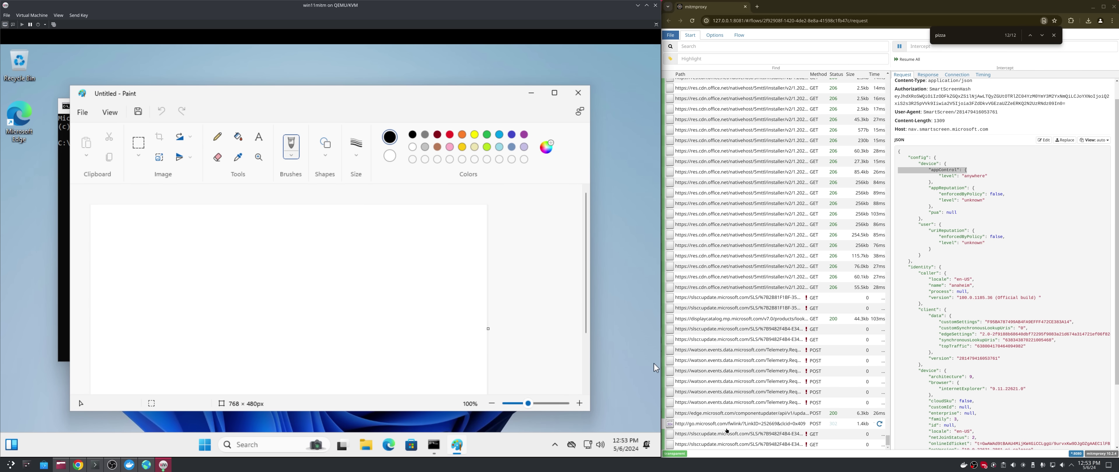
click(730, 433)
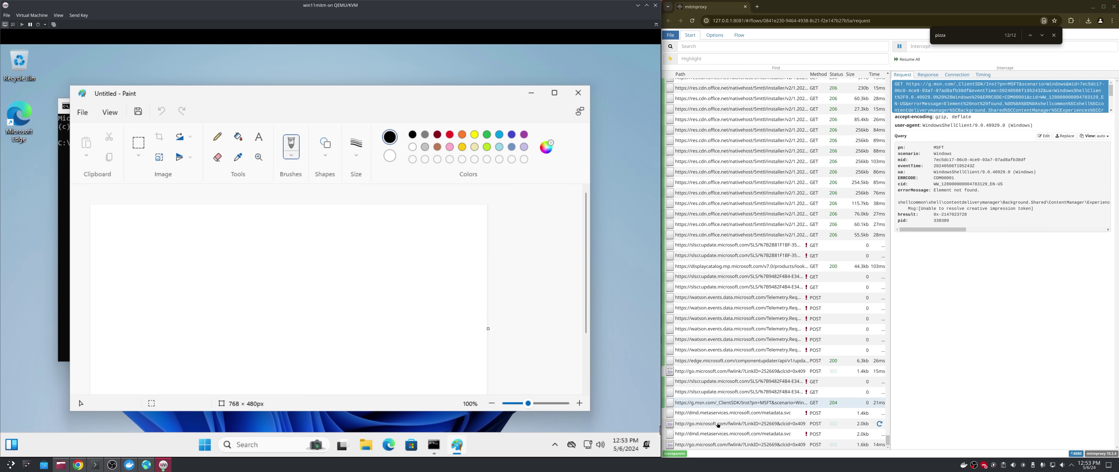
click(731, 413)
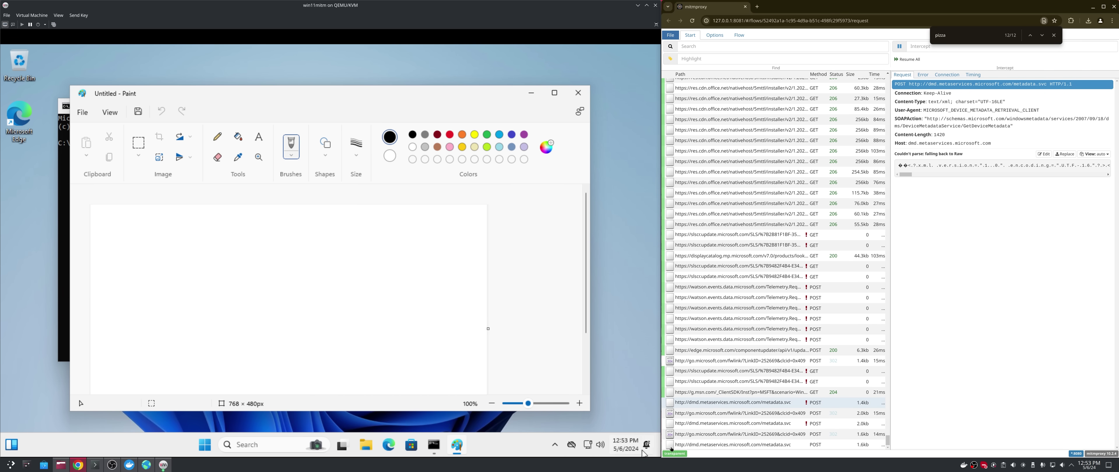
right_click(482, 436)
Step: Inspect the cxcs.microsoft.net settings flow's request and its 404 response in mitmproxy
click(513, 426)
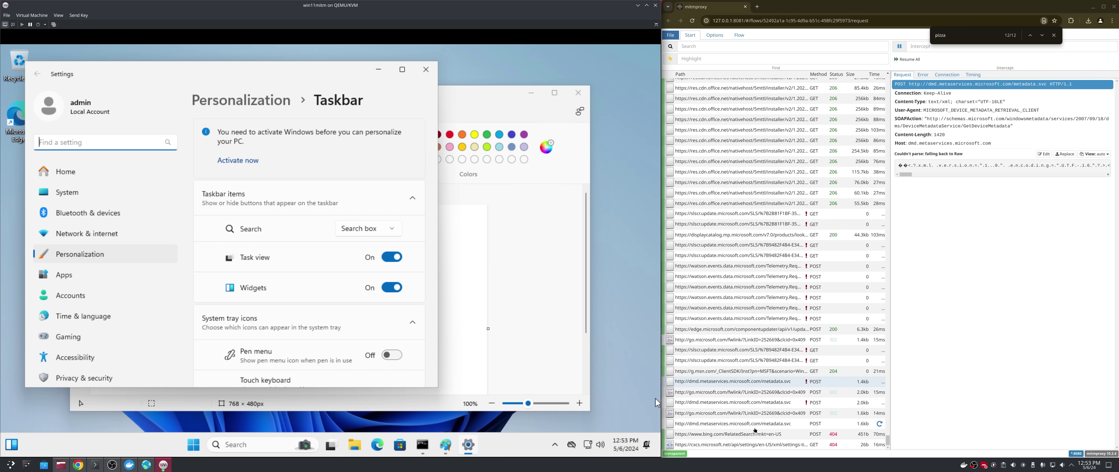
click(738, 444)
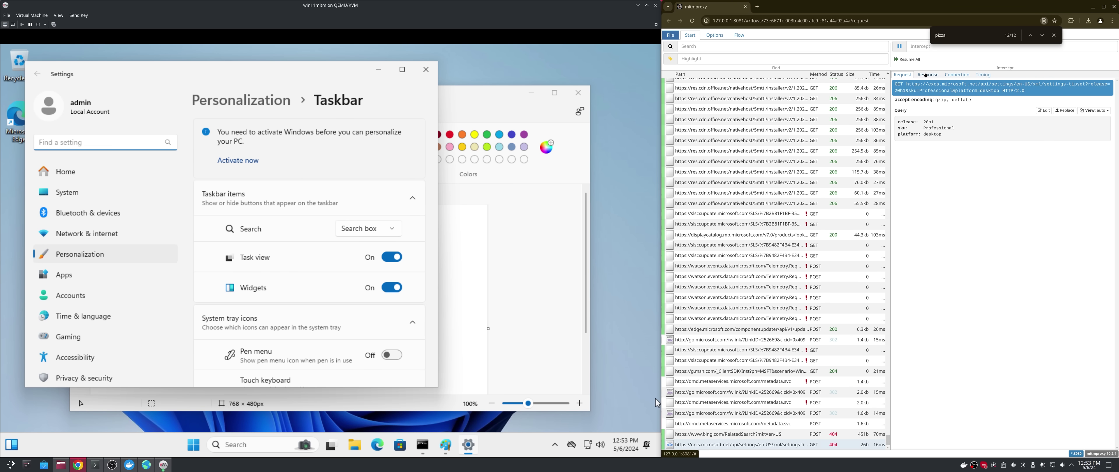
click(925, 74)
click(903, 75)
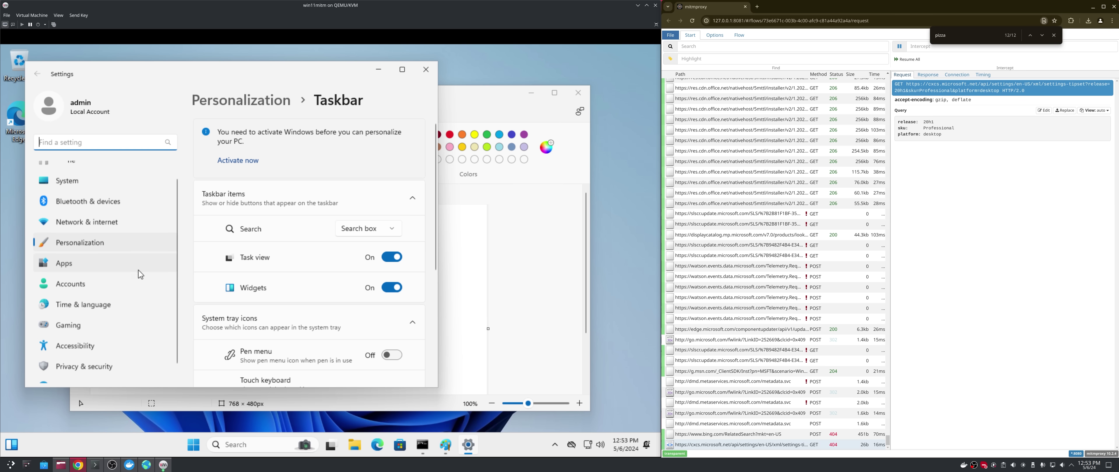
scroll(138, 269, down, 1)
Step: Search Settings for 'taskbar' and open the Taskbar settings page
text(task)
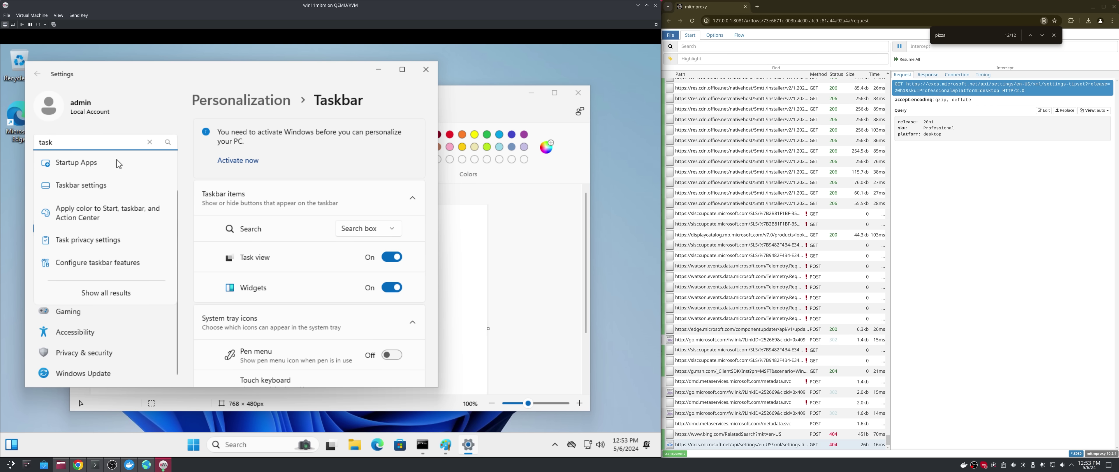
click(107, 176)
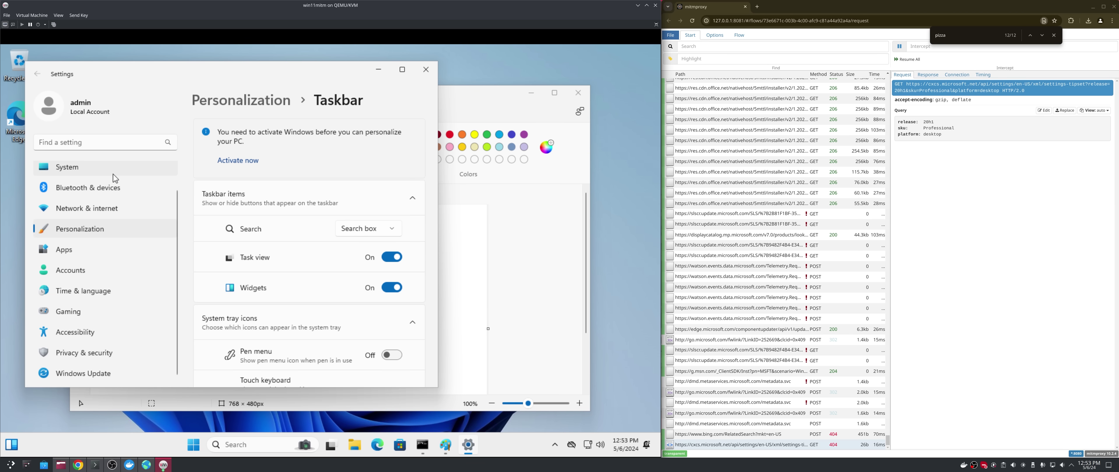
click(95, 137)
text(taskbar)
click(87, 171)
Step: Expand Taskbar behaviors and set Taskbar alignment to Left
scroll(208, 244, down, 2)
scroll(207, 245, down, 2)
scroll(208, 245, up, 2)
scroll(210, 244, down, 2)
scroll(213, 243, up, 2)
scroll(213, 243, up, 2)
scroll(213, 245, down, 7)
click(246, 310)
scroll(249, 315, down, 8)
click(256, 321)
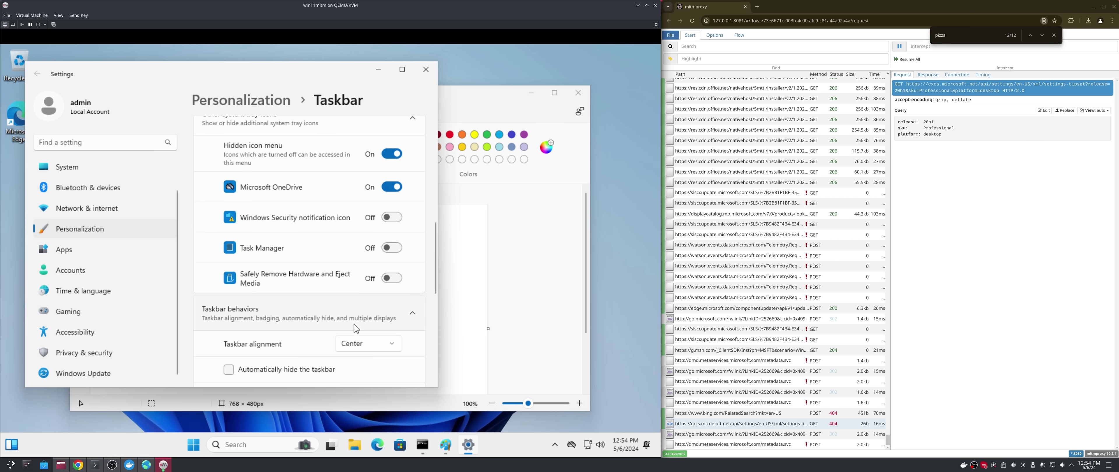
click(357, 344)
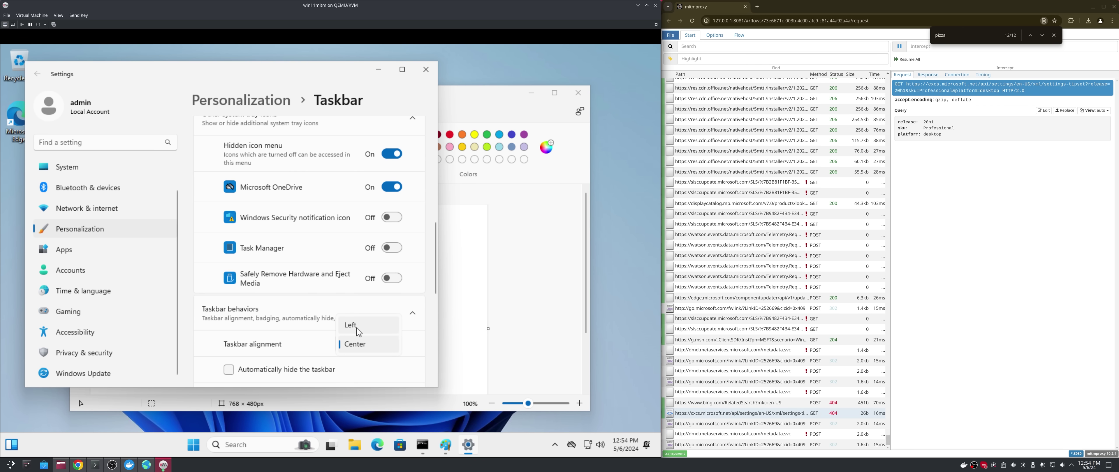
click(359, 326)
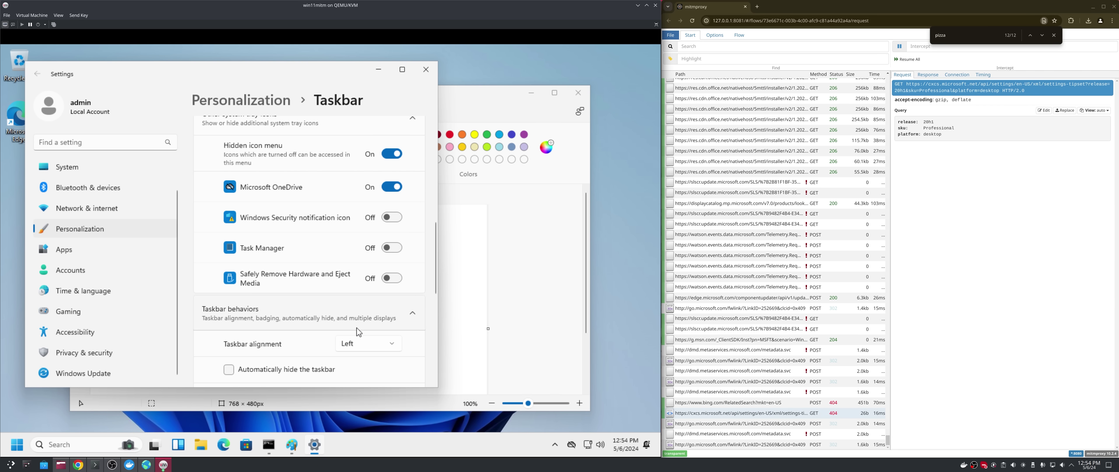
scroll(356, 328, down, 5)
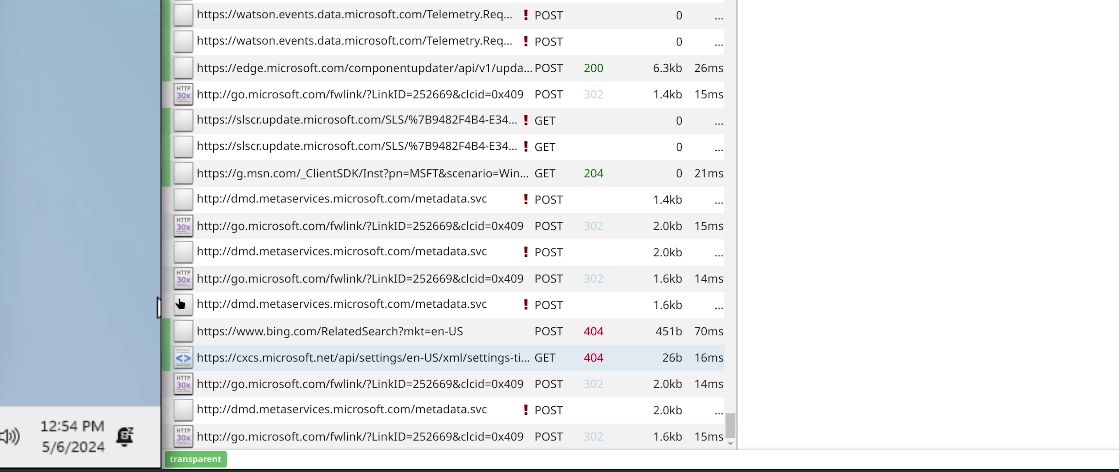
Step: Step through the to-do.office.com .well-known and tasks flows in mitmproxy
mouse_move(236, 298)
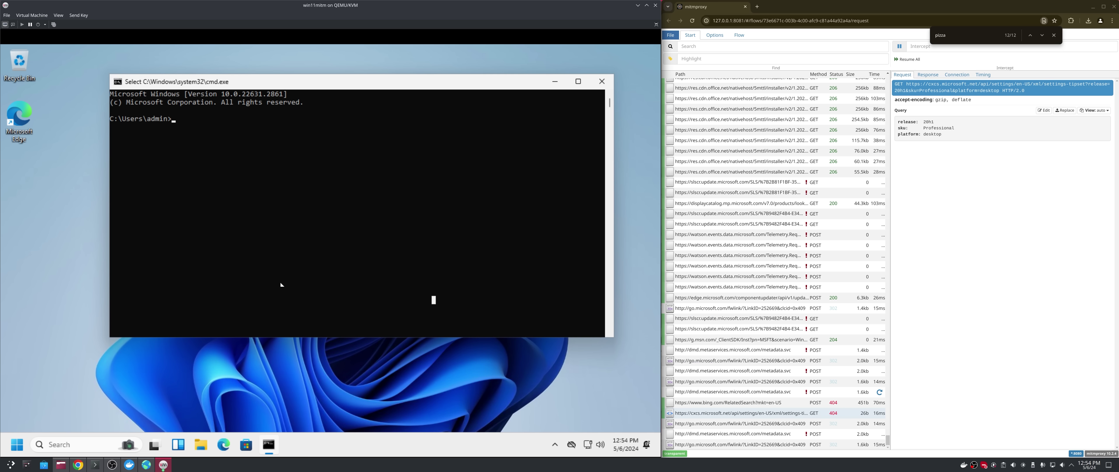
drag(291, 313, 353, 357)
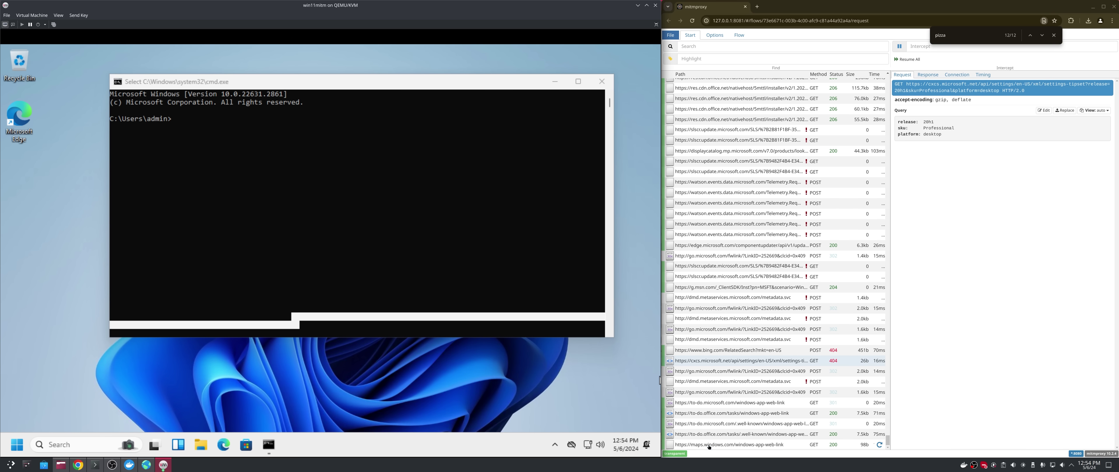
key(Down)
key(Down)
key(Down)
key(Down)
key(Down)
key(Down)
key(Down)
click(705, 413)
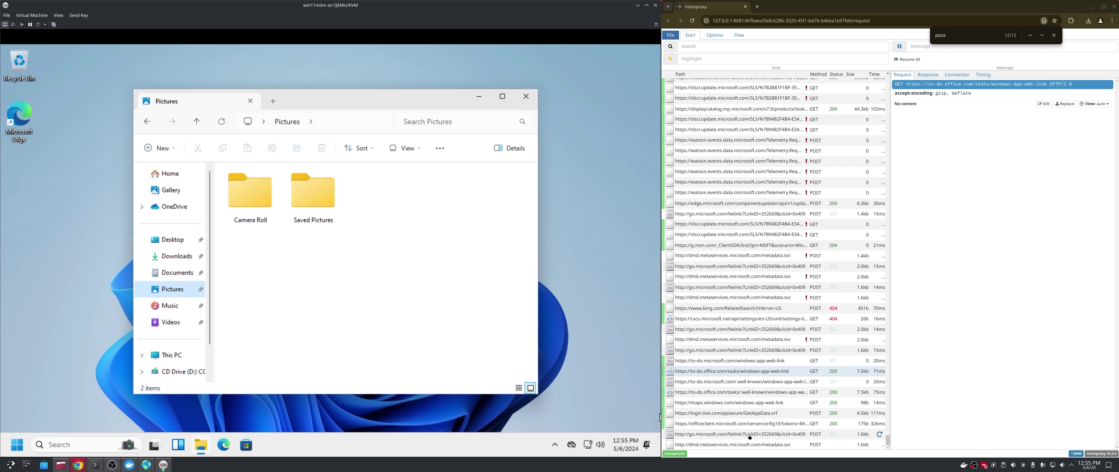
Step: View a go.microsoft.com fwlink flow's 302 response and replay the request
click(823, 458)
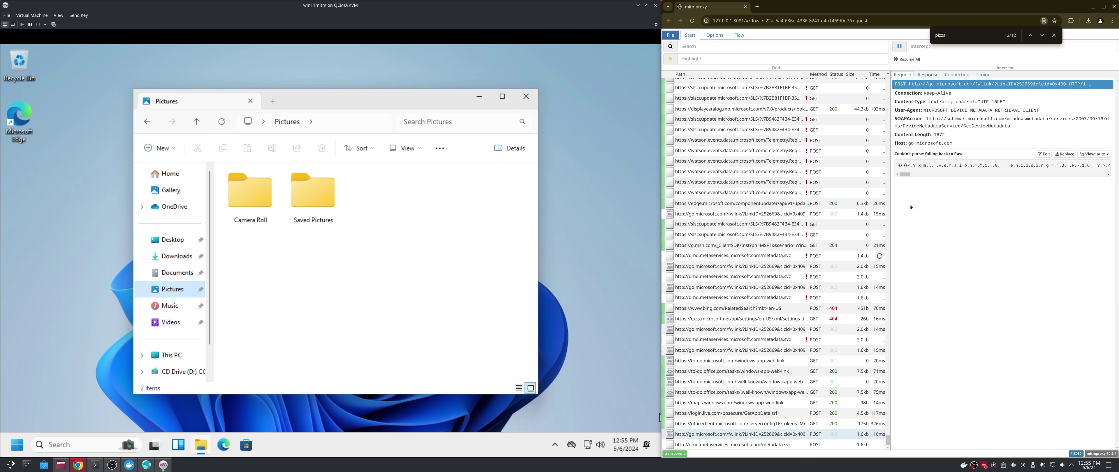
click(928, 74)
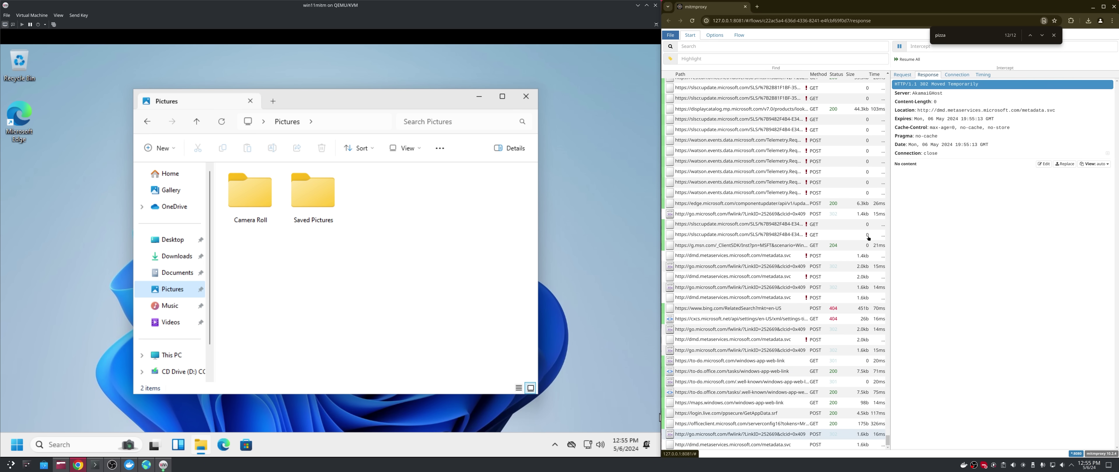
key(r)
Step: Show the dmd.metaservices metadata.svc POST's raw GetDeviceMetadata request body
click(737, 447)
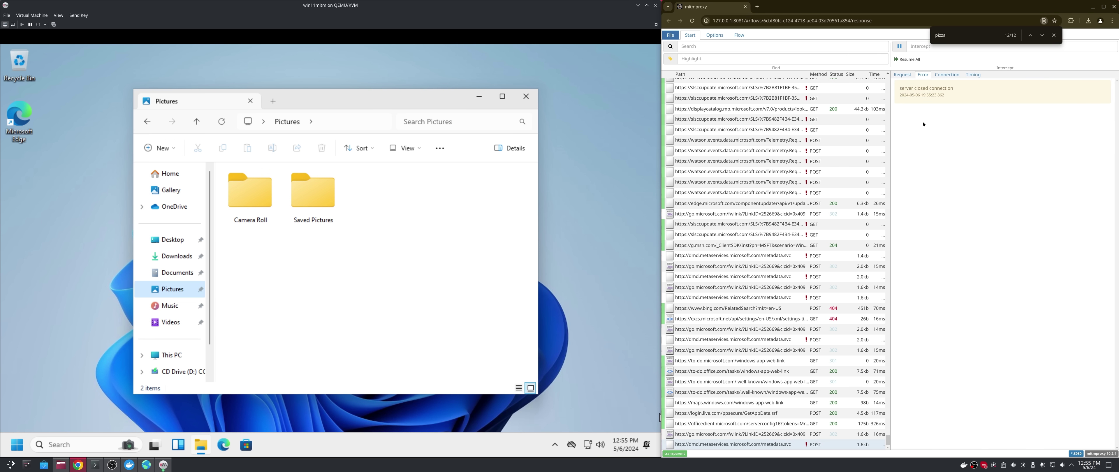
click(903, 75)
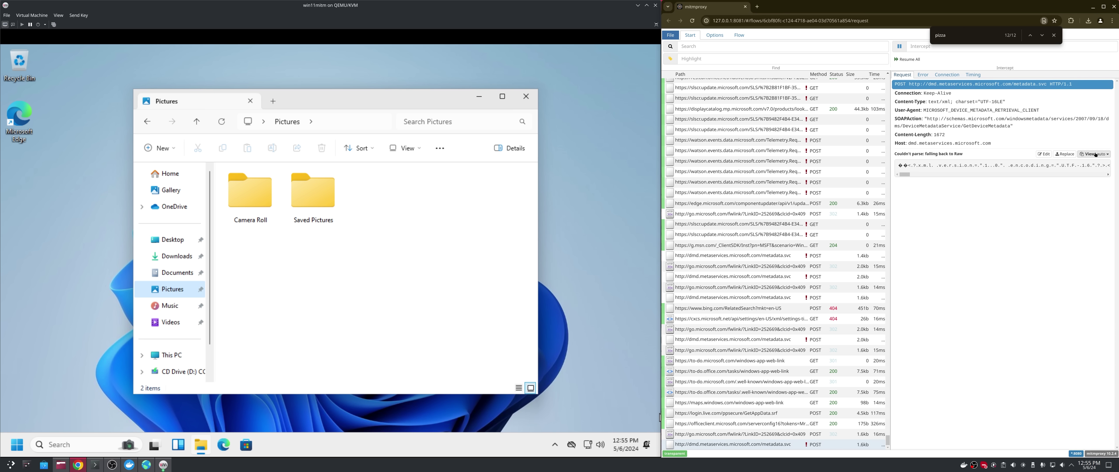
drag(914, 175, 1102, 175)
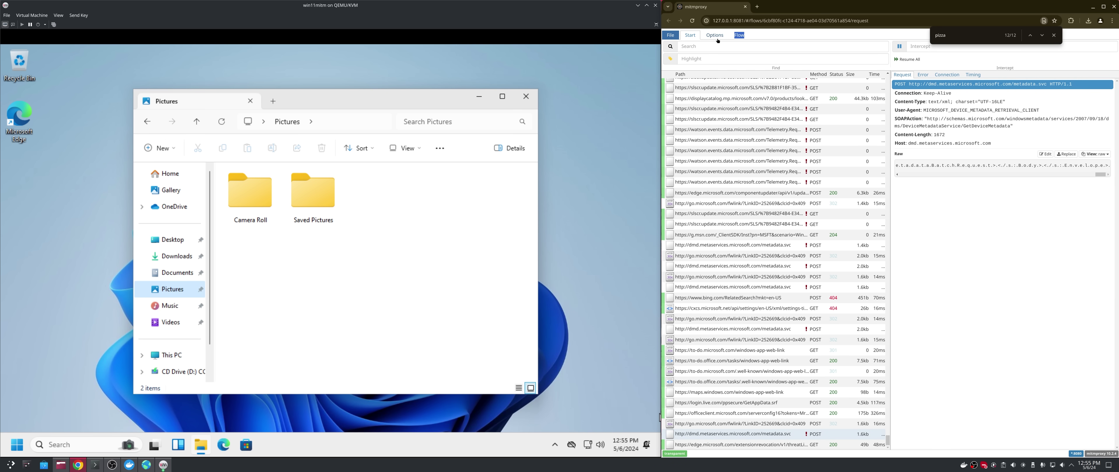
Step: Look over the metadata.svc request in mitmproxy, then return to the virtual machine's empty desktop
click(739, 35)
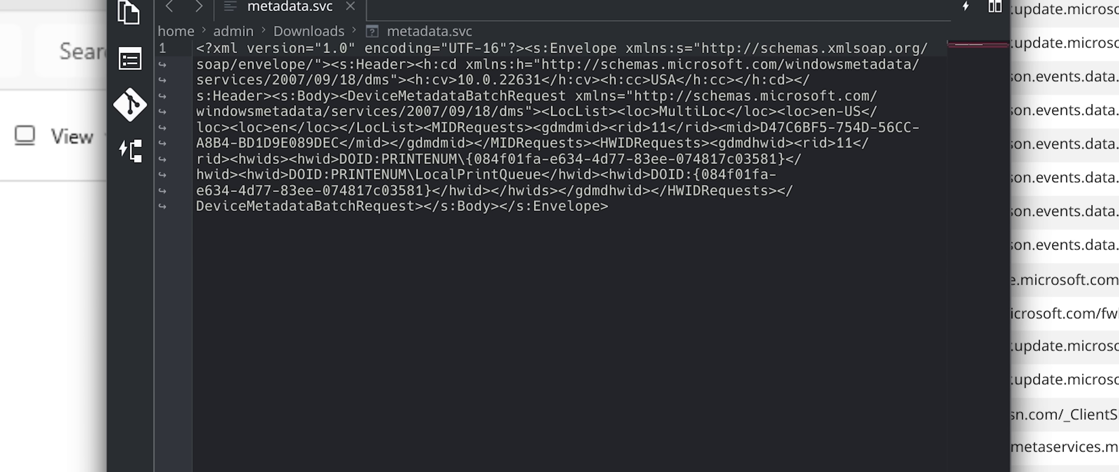
key(alt+Tab)
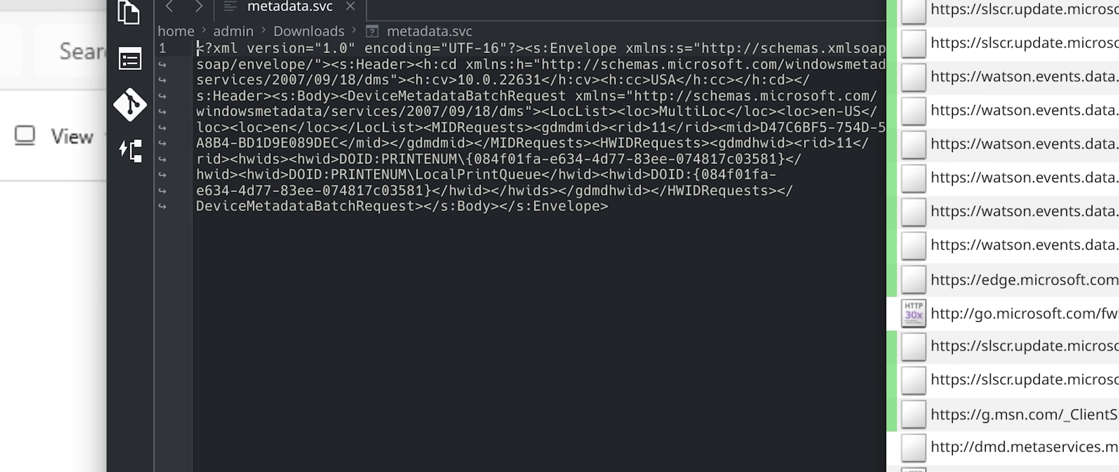
click(719, 330)
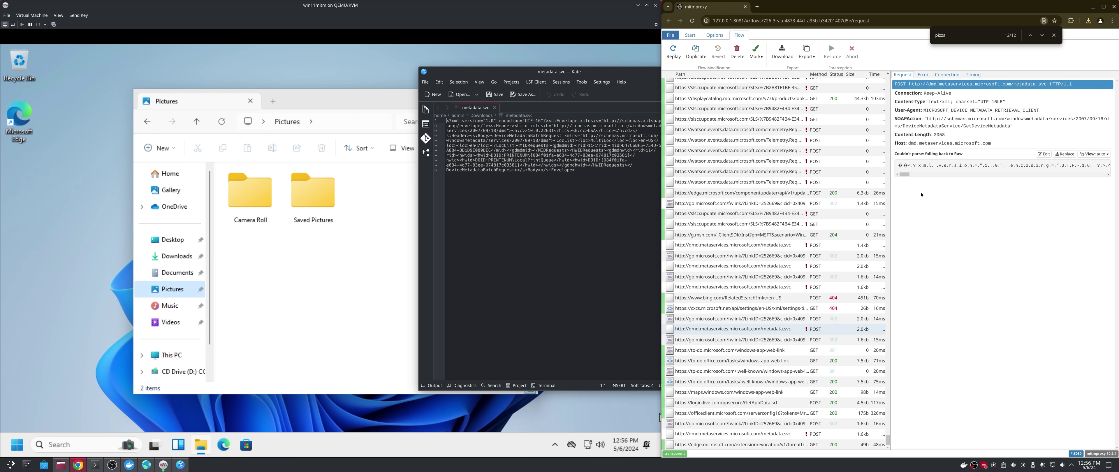
drag(905, 174, 1100, 175)
click(529, 91)
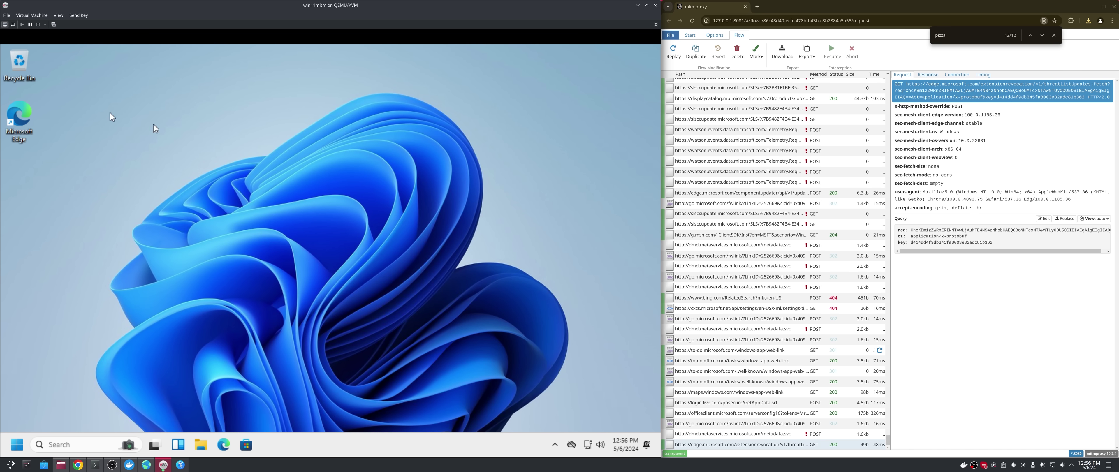
Step: Launch Edge and search the web for 'o&o shutup'
double_click(34, 122)
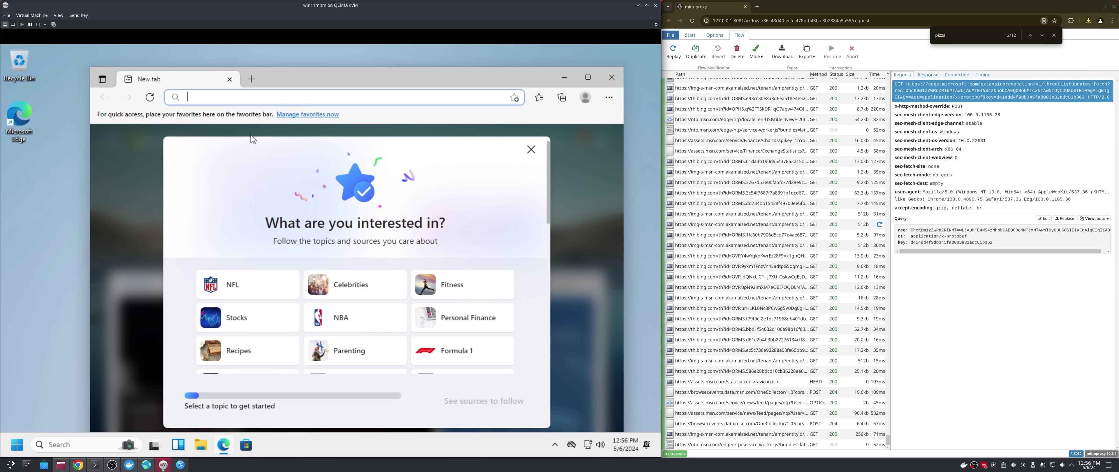
text(o&o )
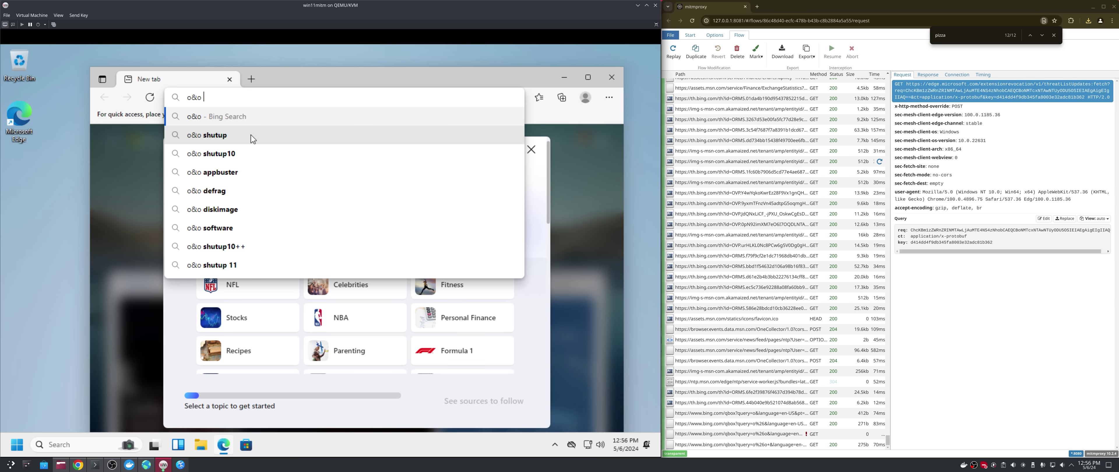
text(shutd)
key(BackSpace)
text(up)
key(Return)
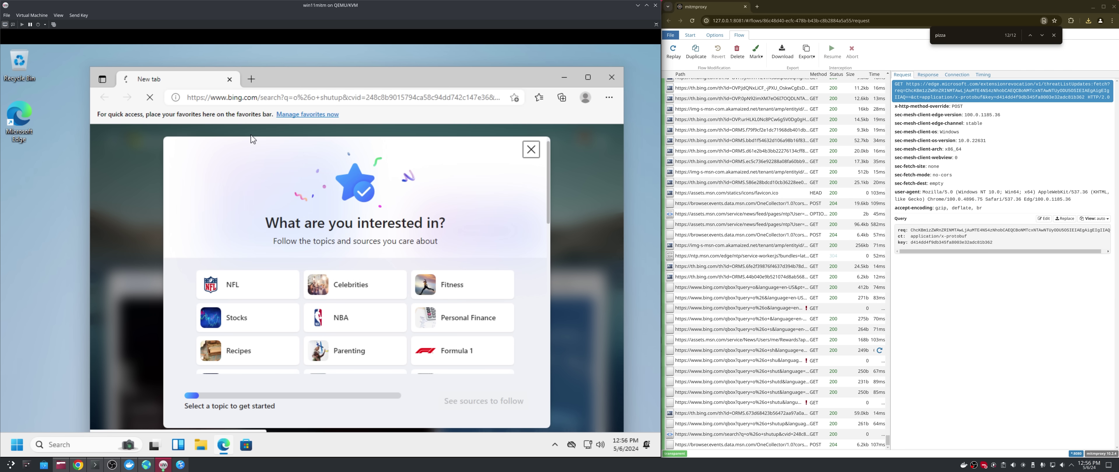
Step: Open the O&O ShutUp10++ result, download and run OOSU10.exe, and approve the UAC prompt
scroll(235, 238, down, 10)
click(225, 266)
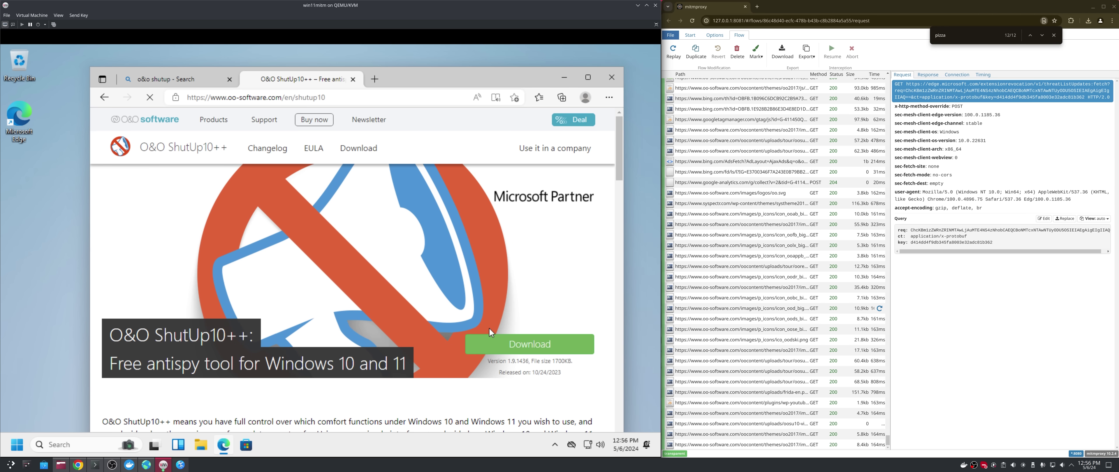
click(489, 344)
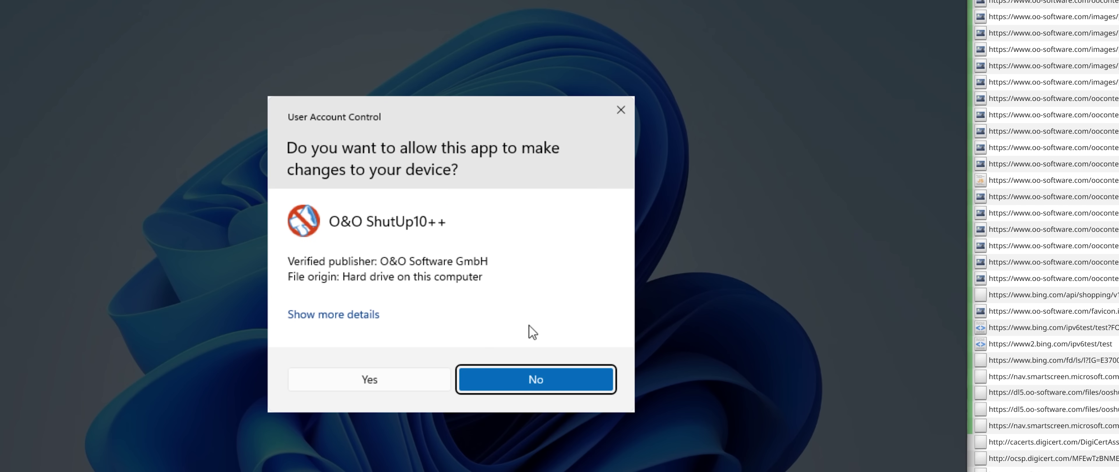
click(424, 385)
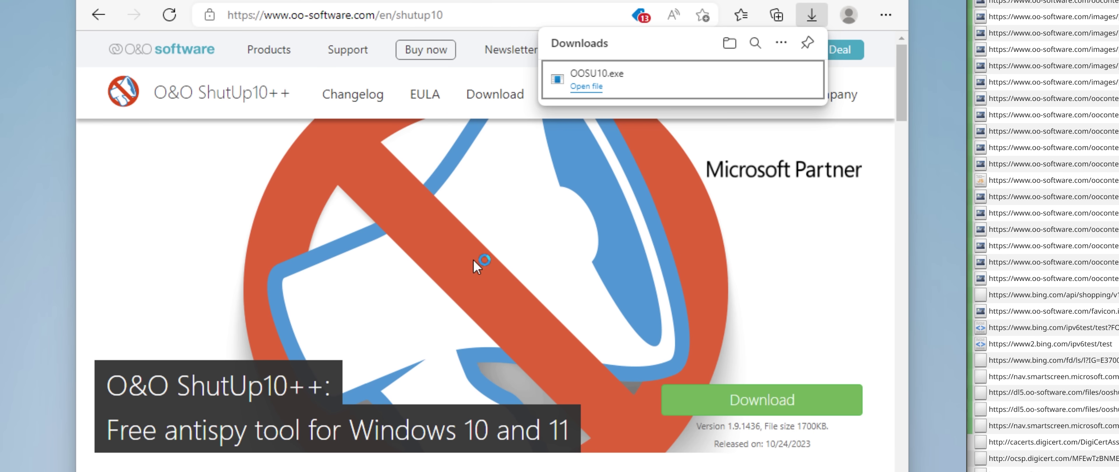
Step: Minimize Edge, expand the typing-information explanation, then open and close Notepad via Win+R
click(874, 1)
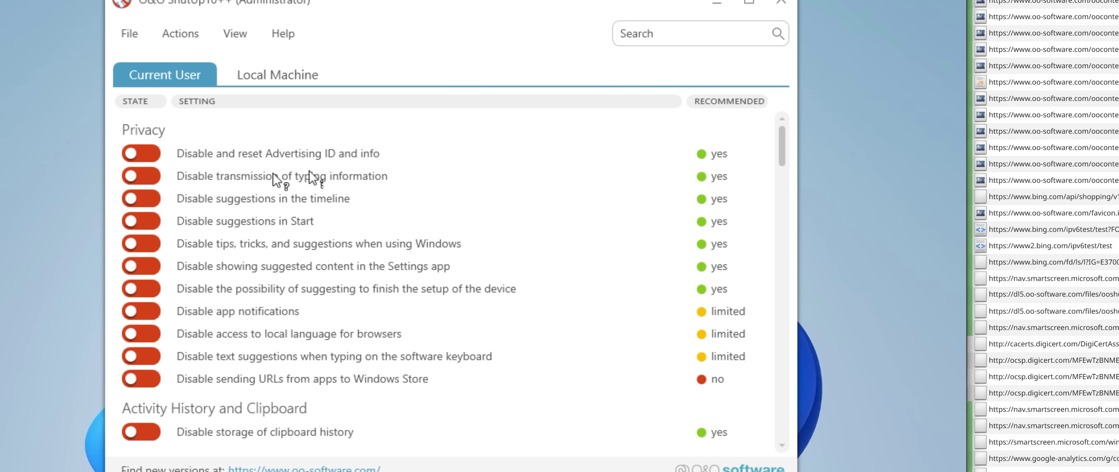
click(326, 178)
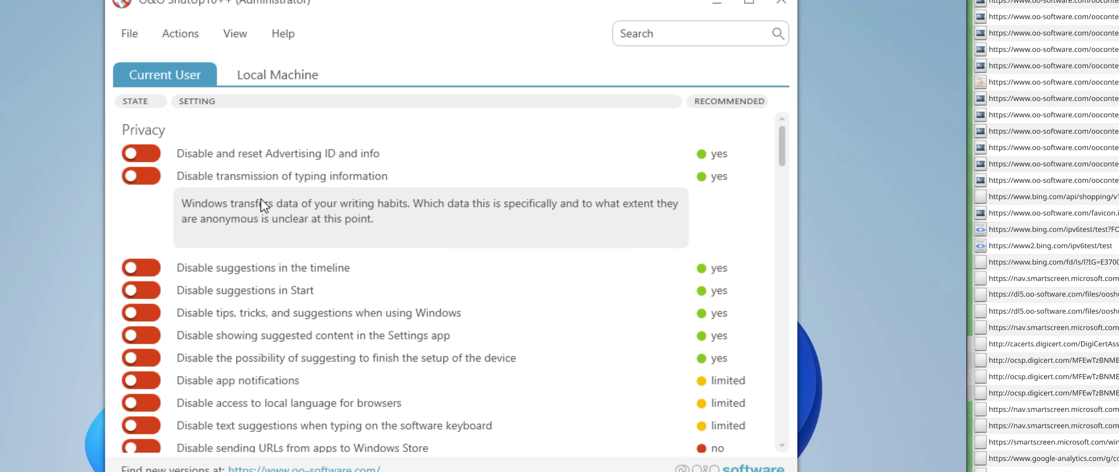
key(super+r)
text(notepad)
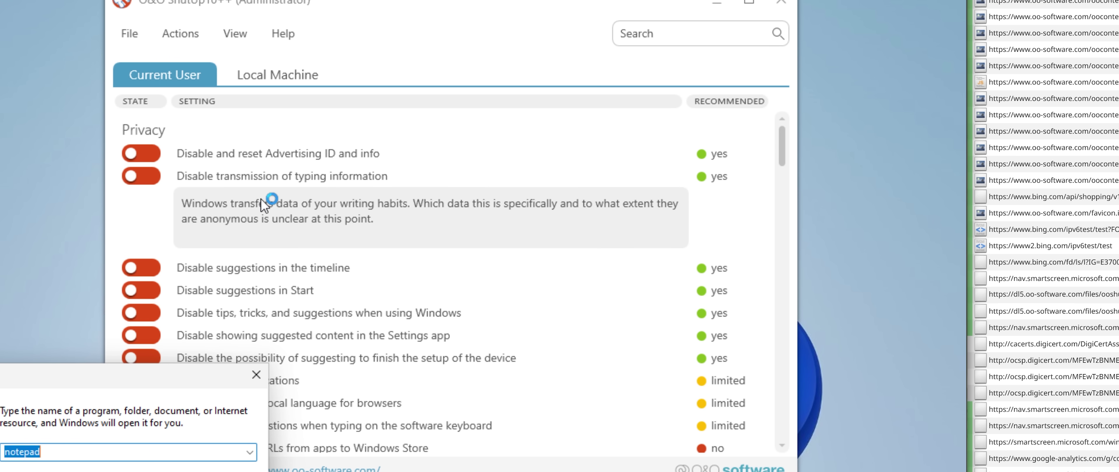
key(Return)
key(alt+F4)
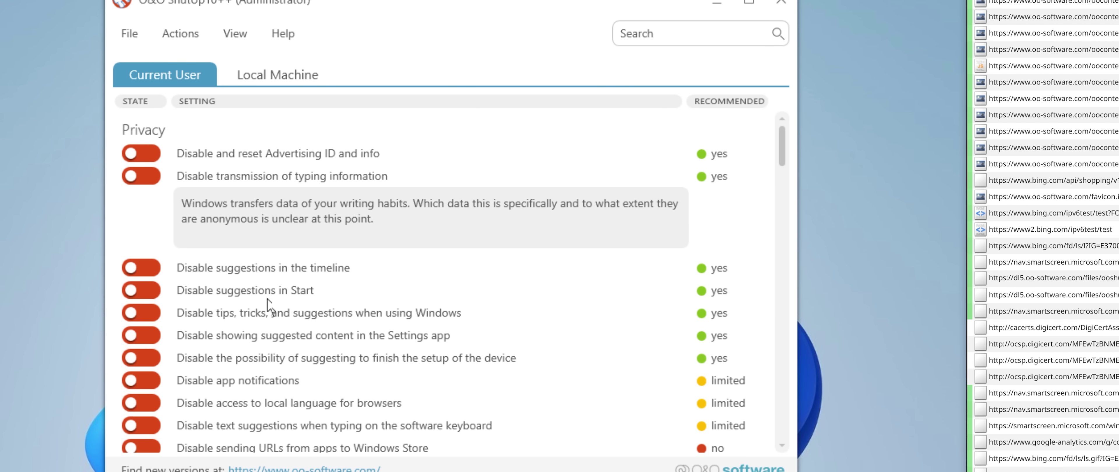
Step: Turn on timeline suggestions, Advertising ID reset and typing-information settings, accepting the restore-point warning
click(159, 263)
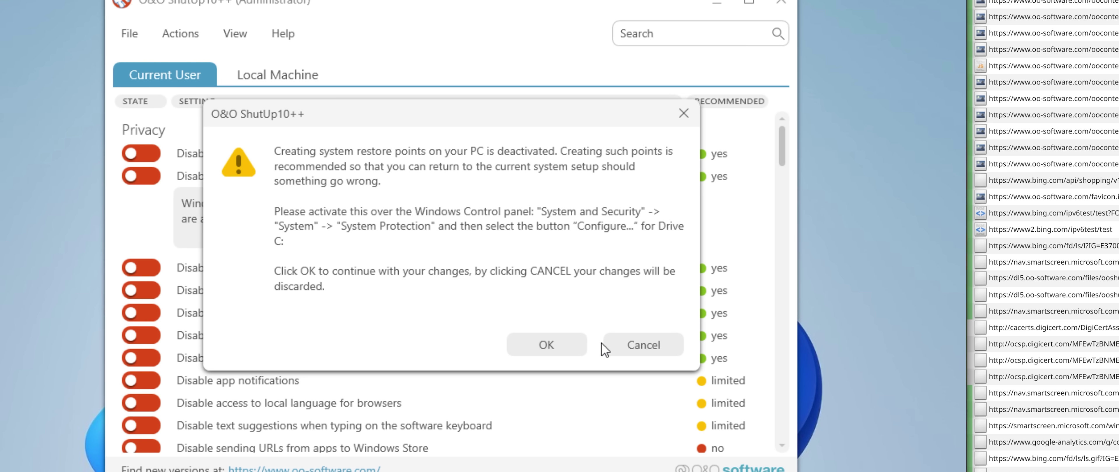
click(551, 341)
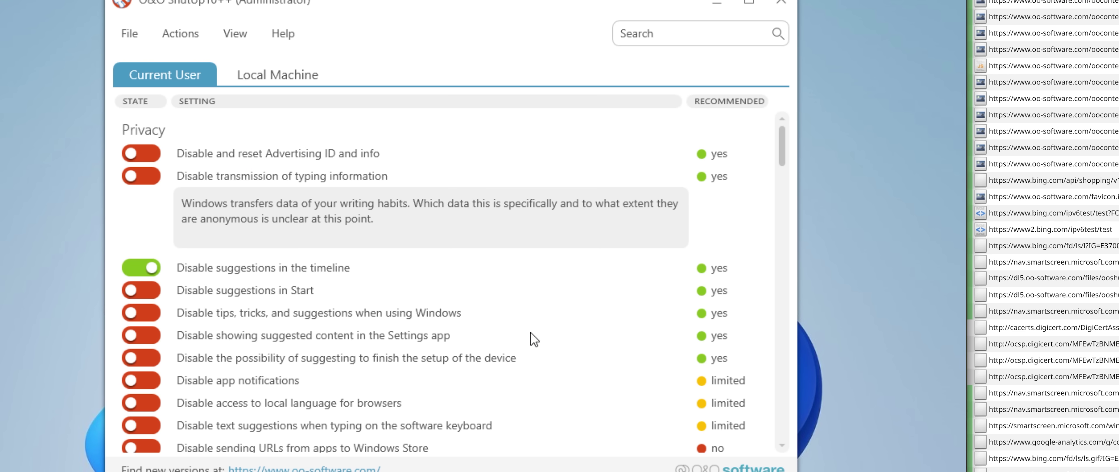
click(156, 153)
click(158, 173)
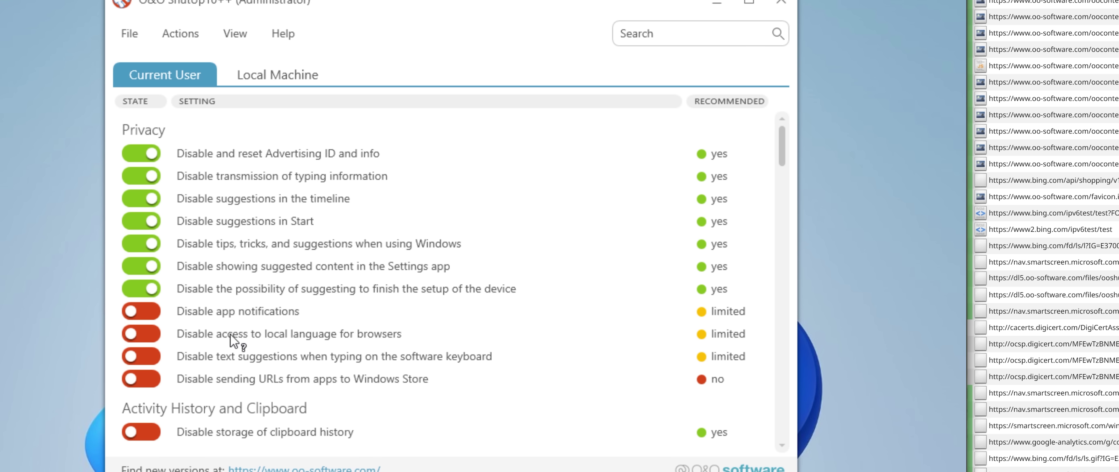
Step: Read about and enable keyboard text suggestions and local-language access for browsers
click(250, 355)
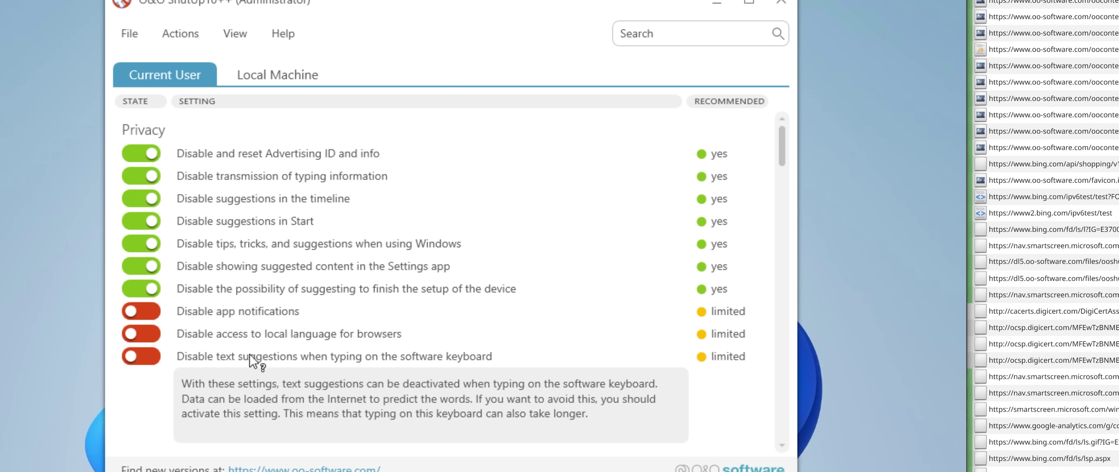
click(217, 356)
click(143, 355)
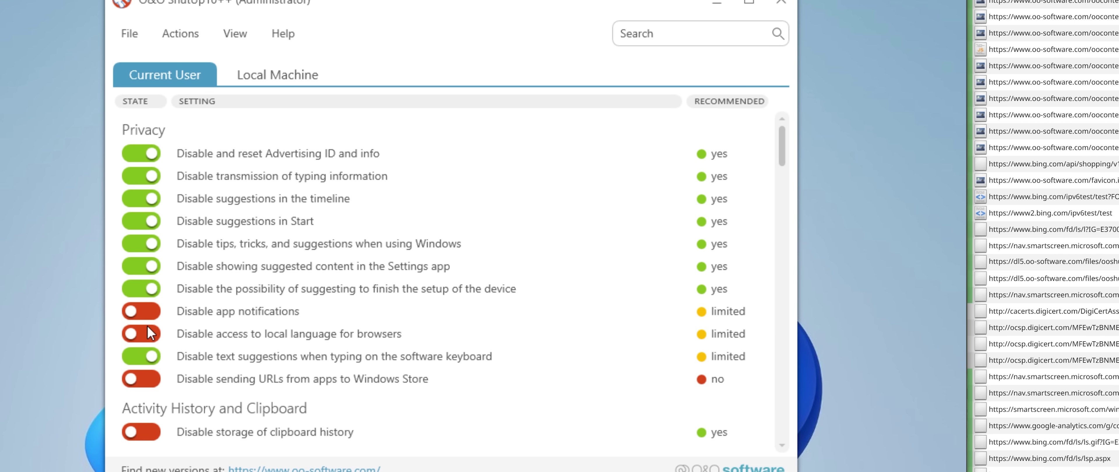
click(138, 333)
click(218, 336)
click(219, 337)
Step: Review the app-notifications and local-language explanations, leaving app notifications off
click(182, 315)
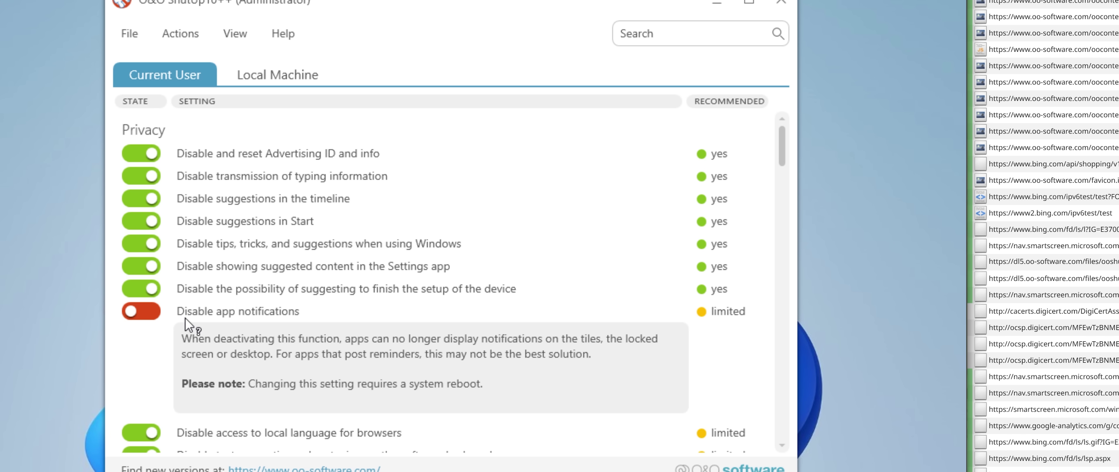
click(186, 321)
click(198, 335)
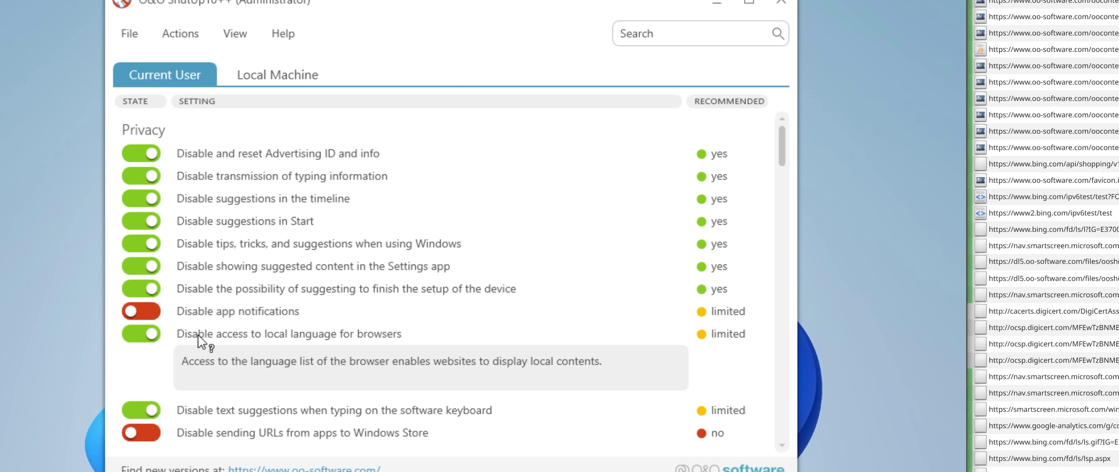
click(199, 334)
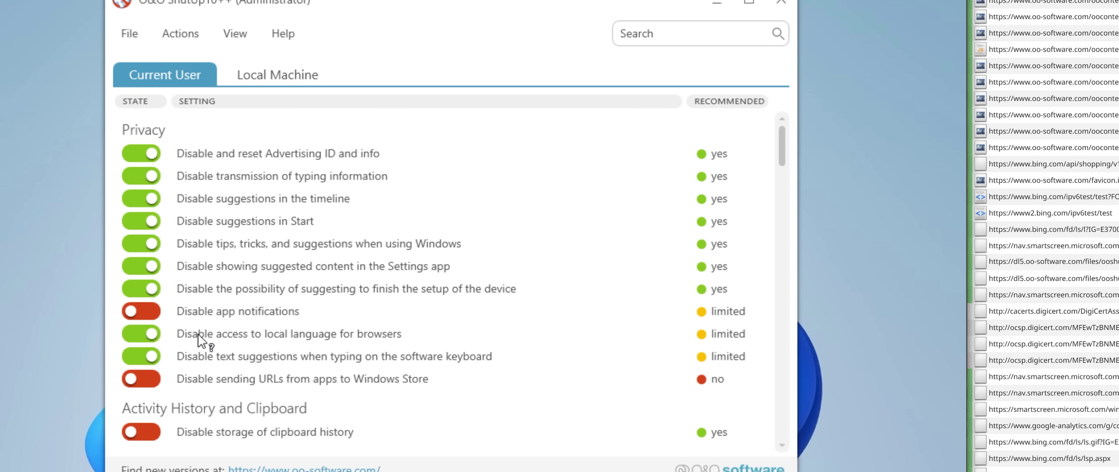
Step: Turn on the clipboard-history, app-start tracking, diagnostics and device-location settings
scroll(198, 335, down, 1)
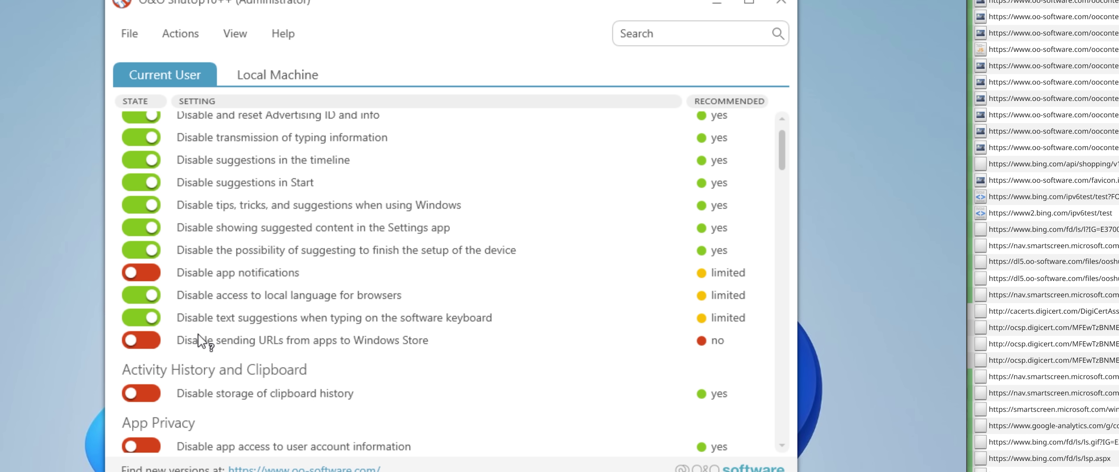
scroll(197, 335, down, 2)
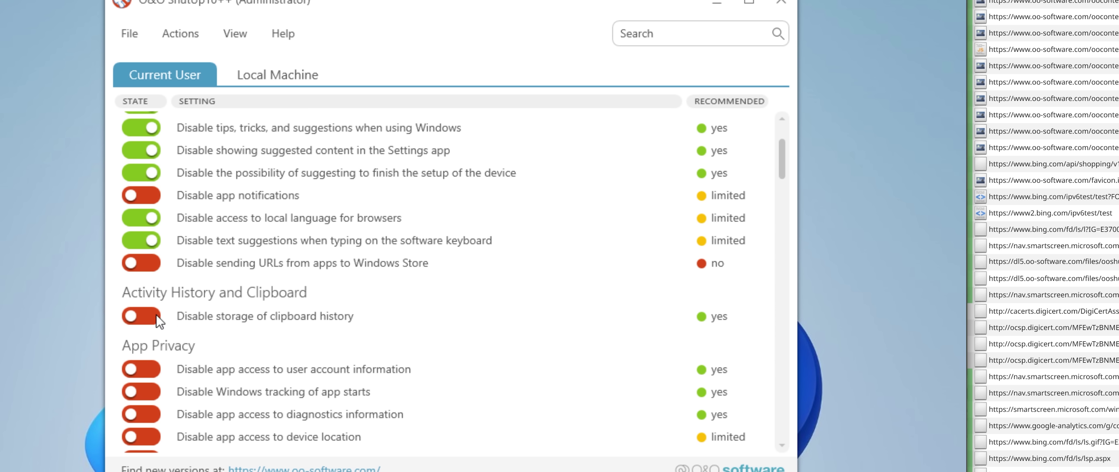
click(148, 316)
scroll(320, 317, down, 1)
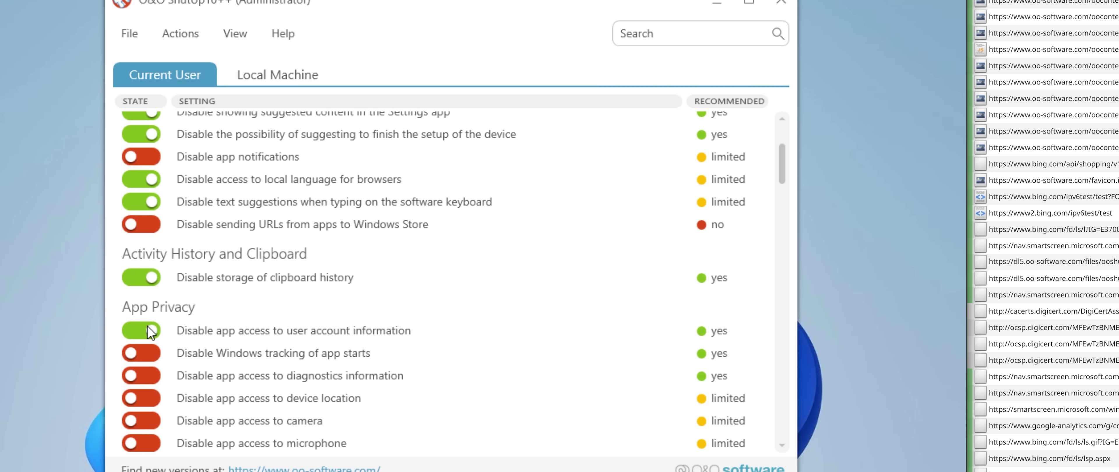
click(151, 354)
click(152, 375)
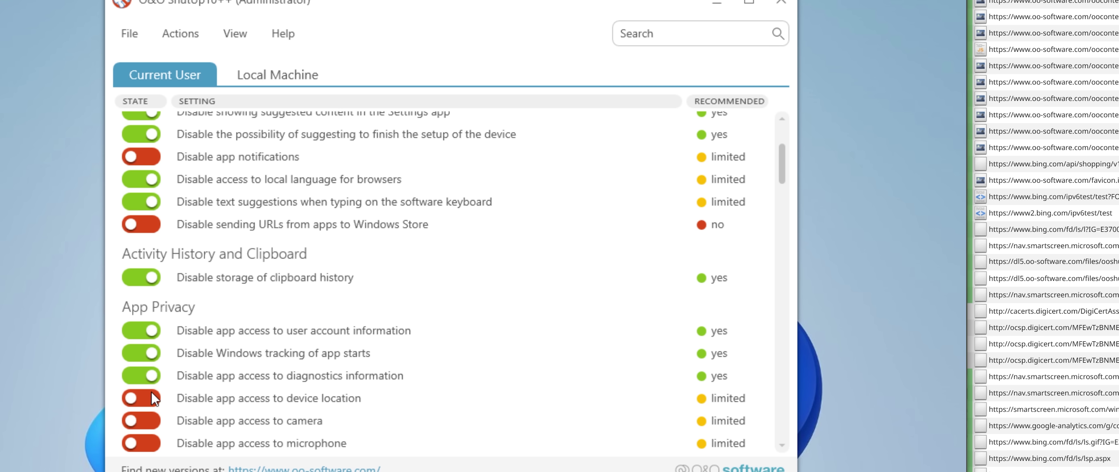
click(148, 403)
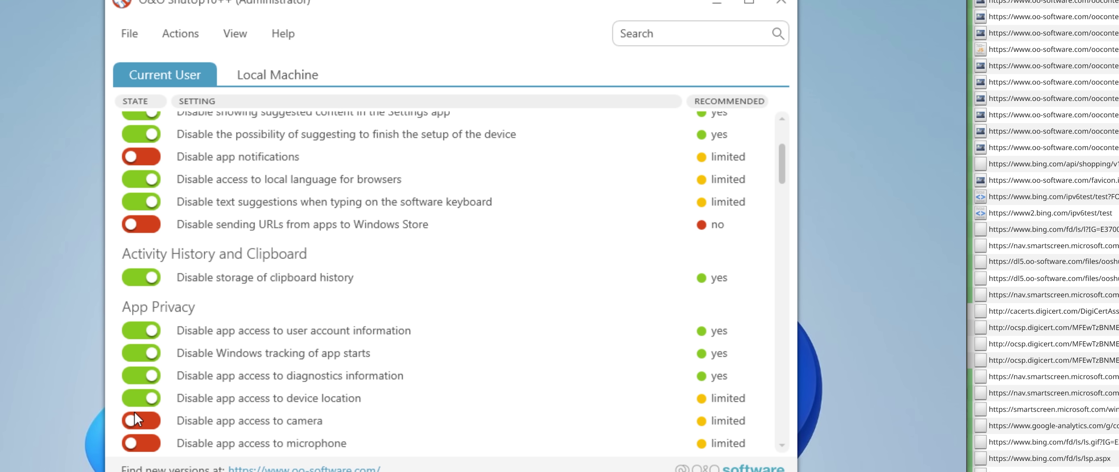
Step: Turn on the voice-activation setting and switch the headset-button setting back off
scroll(136, 419, down, 1)
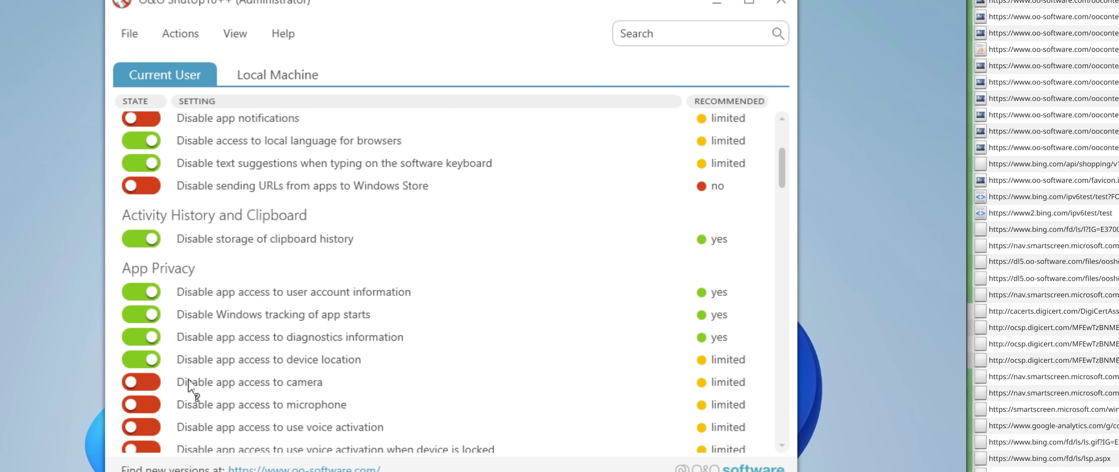
scroll(230, 394, down, 1)
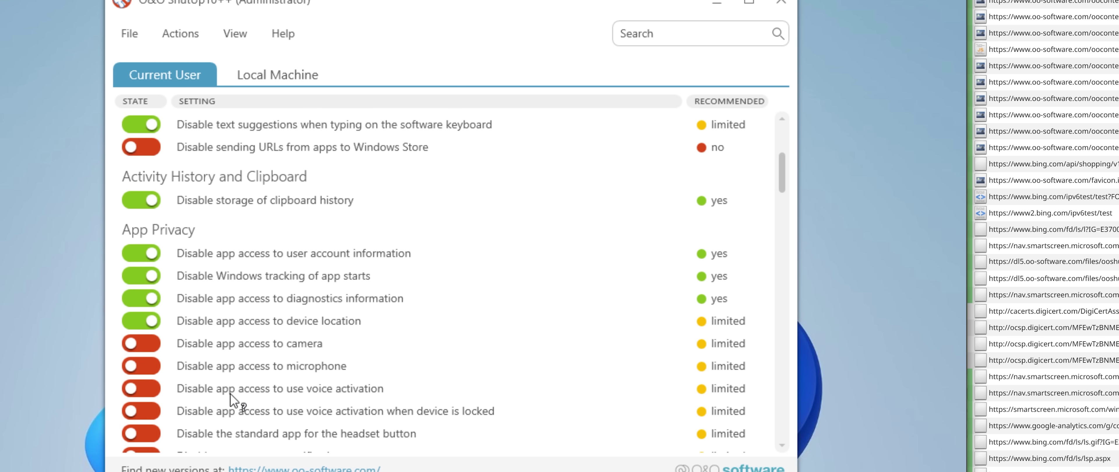
click(149, 390)
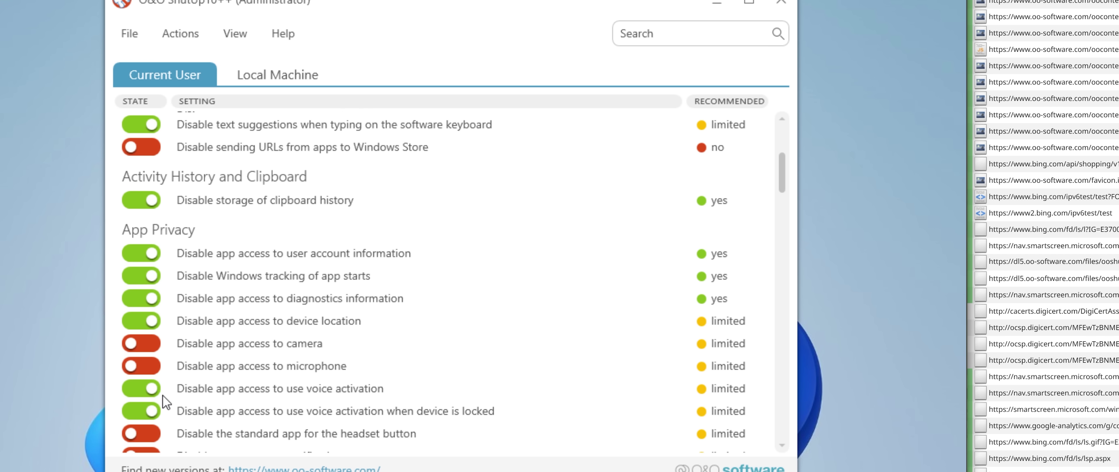
scroll(149, 414, down, 2)
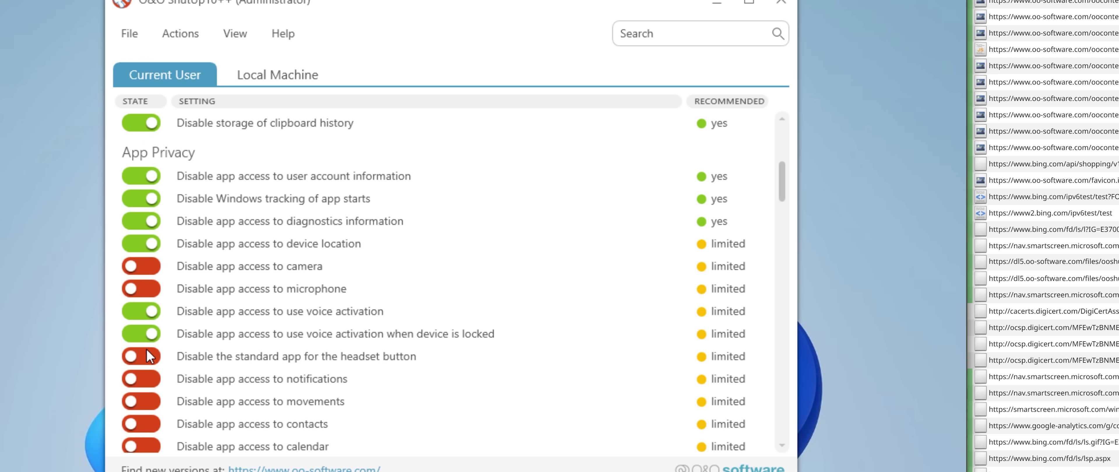
click(157, 359)
scroll(155, 377, down, 3)
Step: Stop syncing accessibility settings and advanced Windows settings
scroll(156, 372, down, 5)
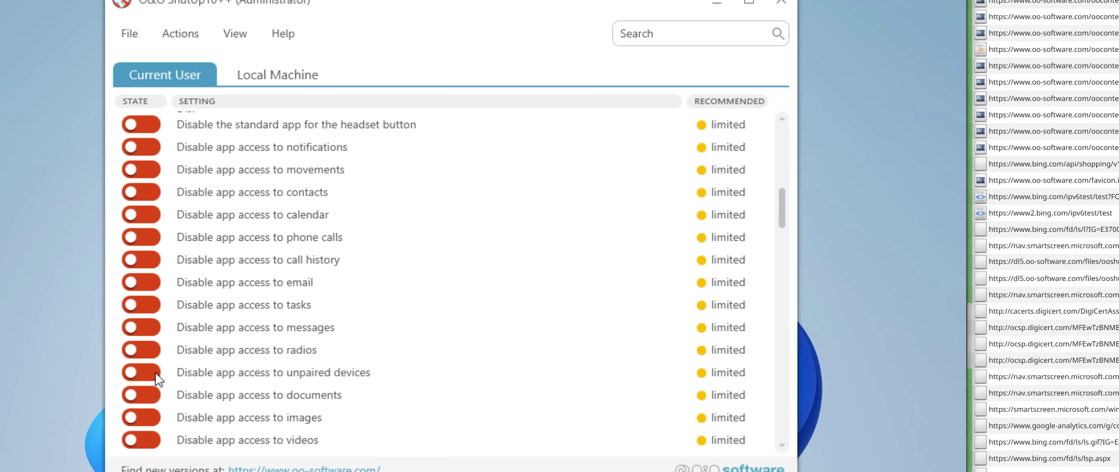
scroll(158, 371, down, 6)
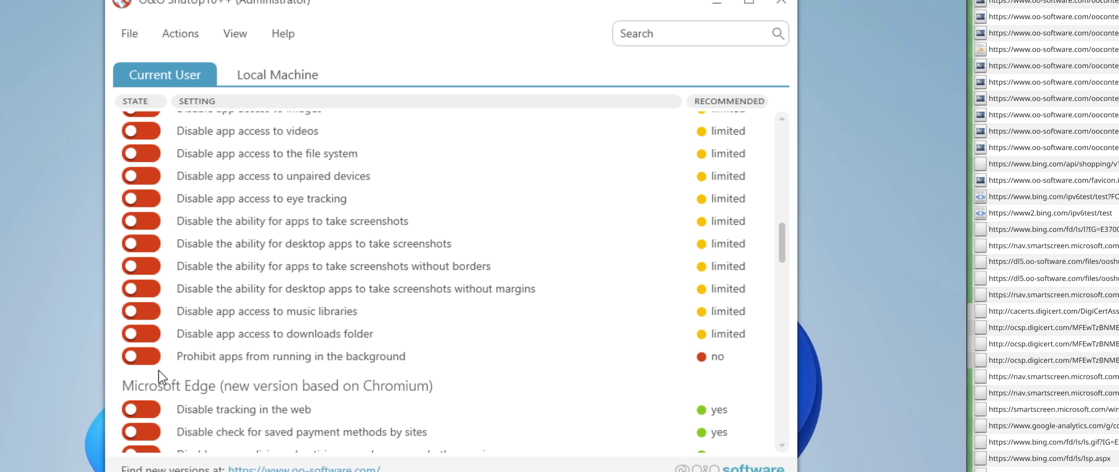
scroll(159, 369, down, 15)
scroll(161, 369, up, 2)
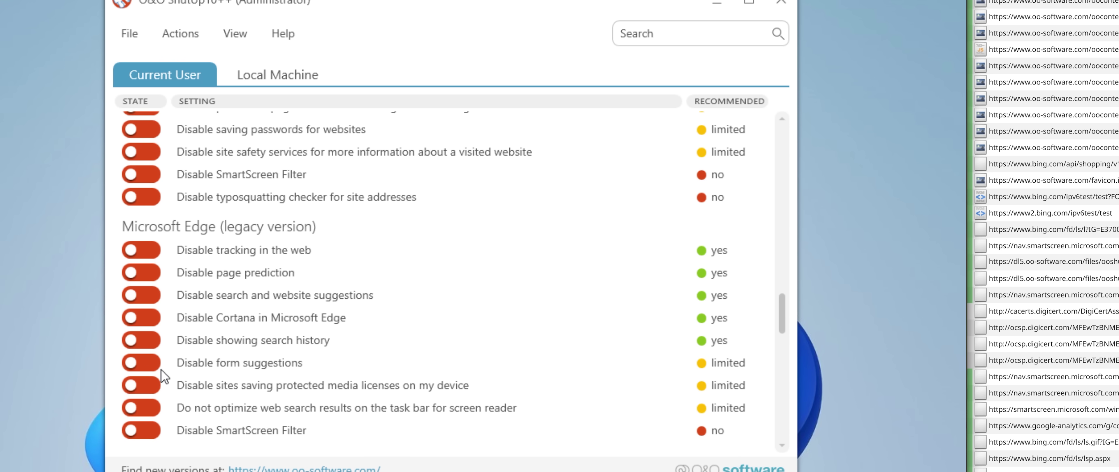
scroll(164, 376, up, 1)
scroll(164, 377, down, 5)
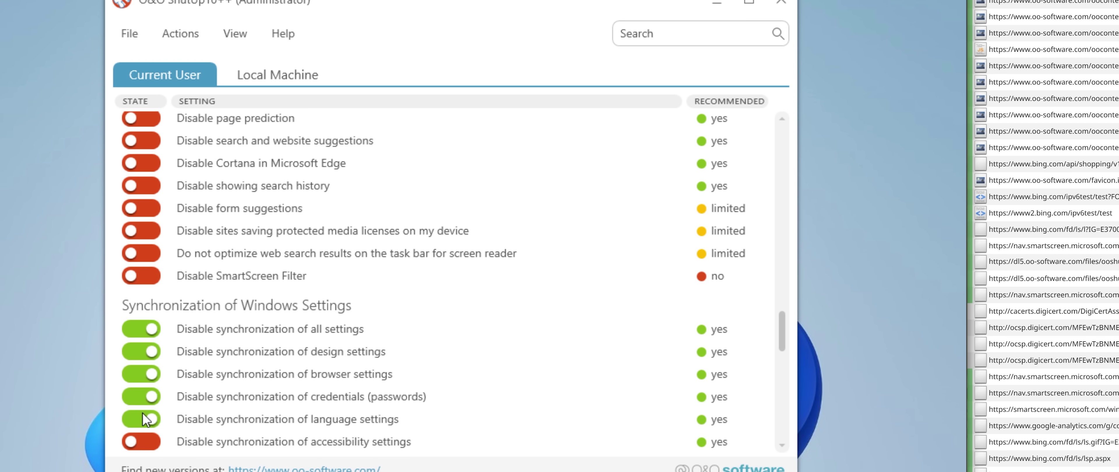
scroll(143, 391, down, 2)
click(145, 367)
click(145, 388)
Step: Disable and reset Cortana and disable input personalization, reading both explanations
scroll(144, 381, down, 2)
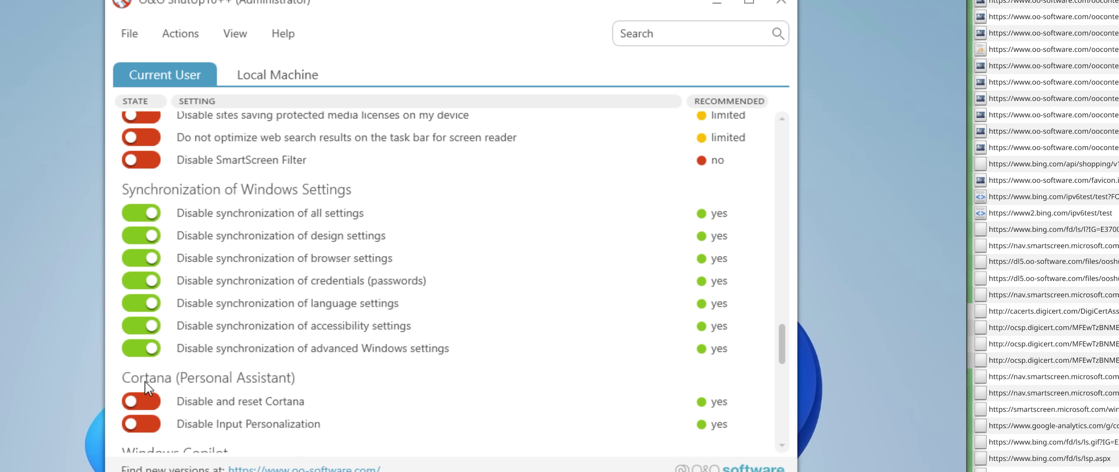
scroll(144, 381, down, 1)
click(143, 324)
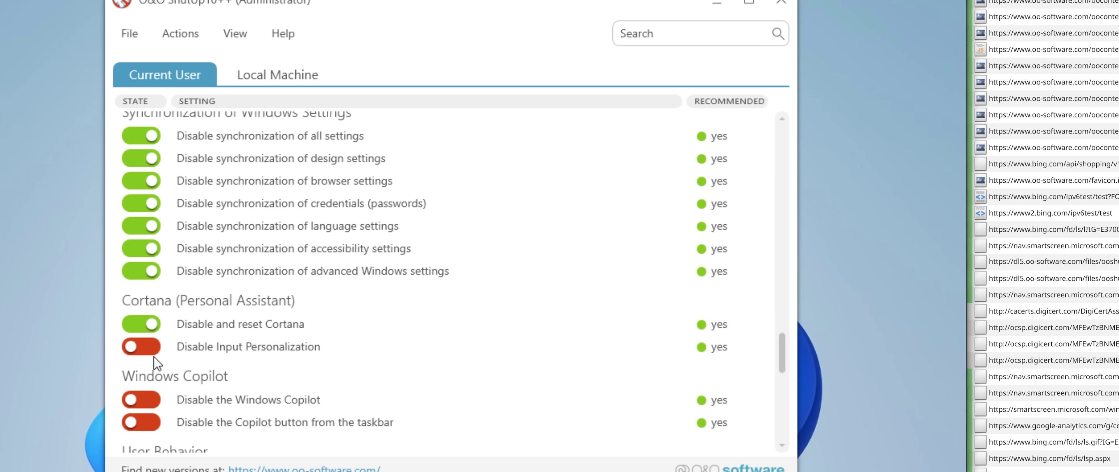
click(154, 357)
click(154, 360)
click(141, 347)
click(194, 329)
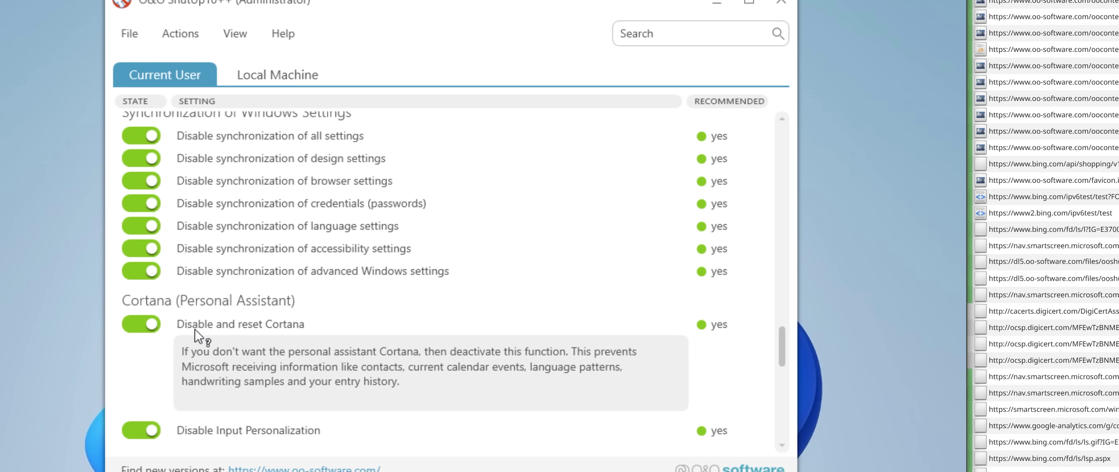
click(210, 323)
Step: Disable Windows Copilot and diagnostic-data use for tailored experiences
scroll(206, 332, down, 3)
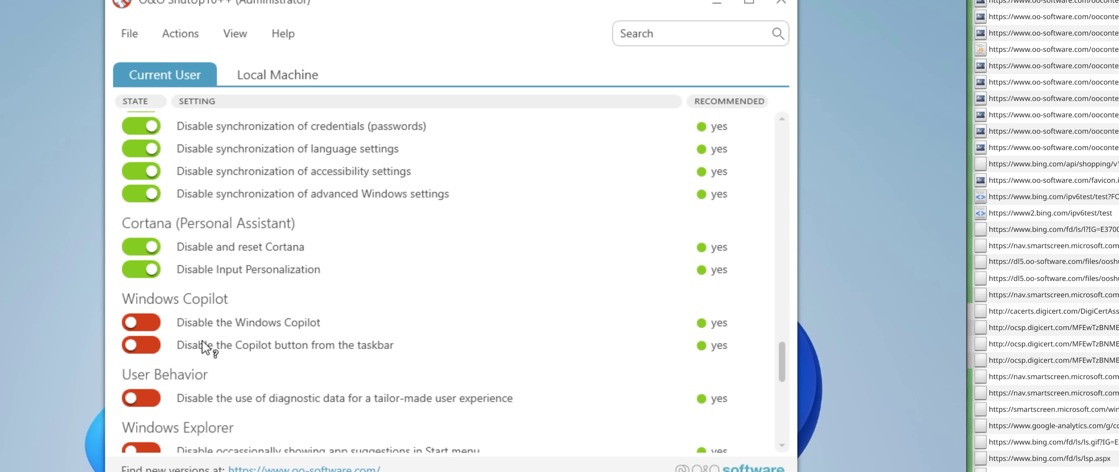
click(141, 322)
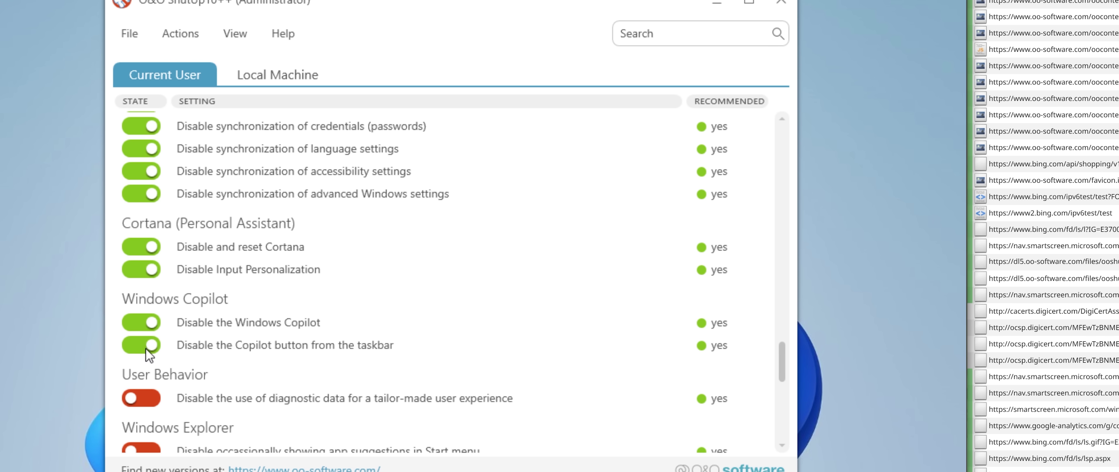
scroll(202, 370, down, 3)
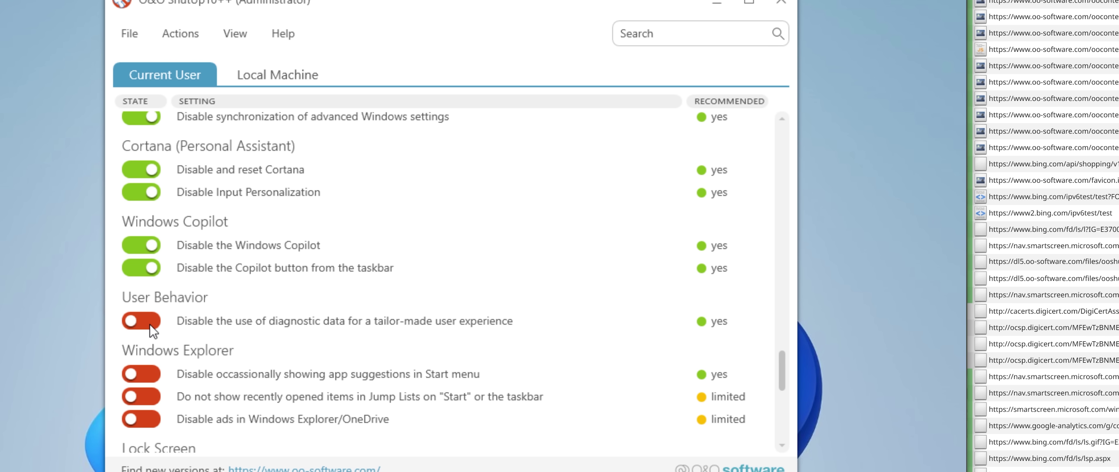
click(139, 322)
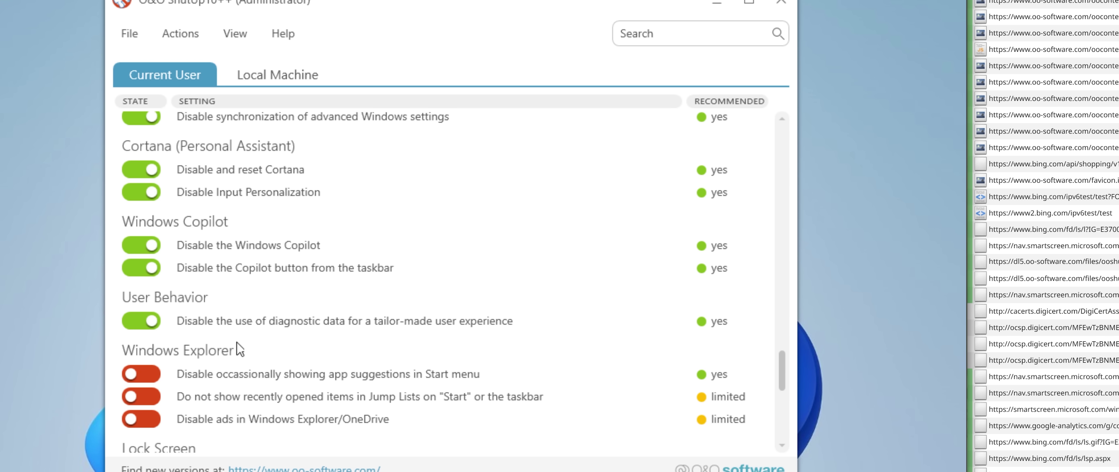
Step: Disable Start menu suggestions, Jump List recent items, Explorer ads, lock-screen tips and AI search
click(156, 370)
click(148, 397)
click(146, 420)
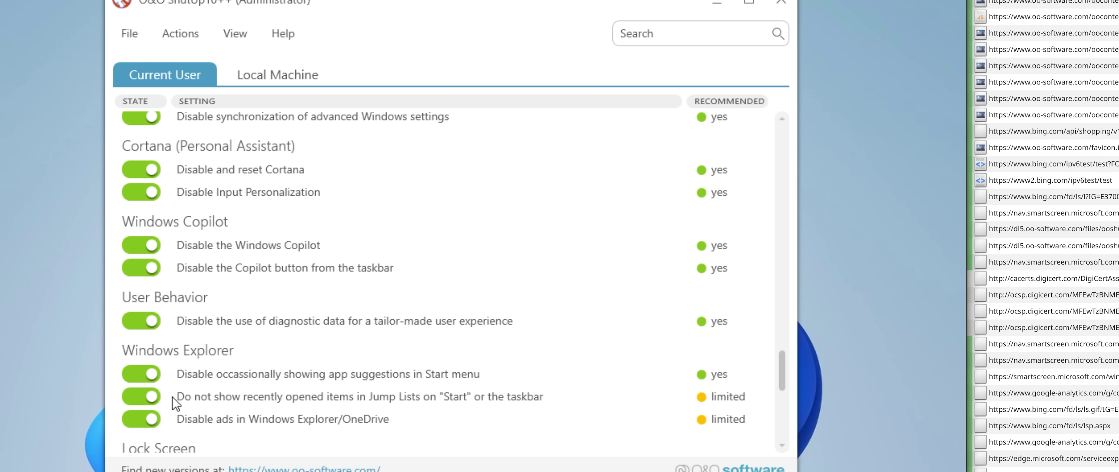
scroll(172, 396, down, 5)
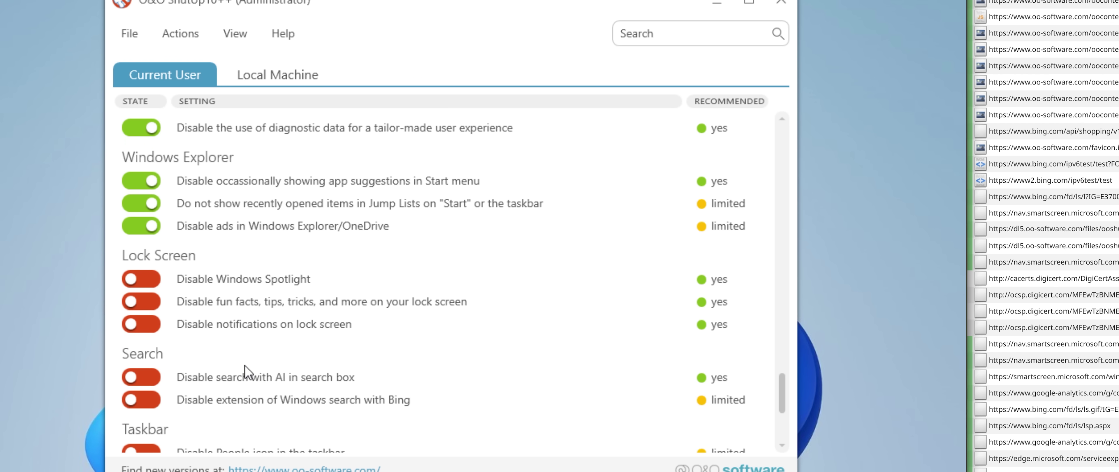
click(145, 301)
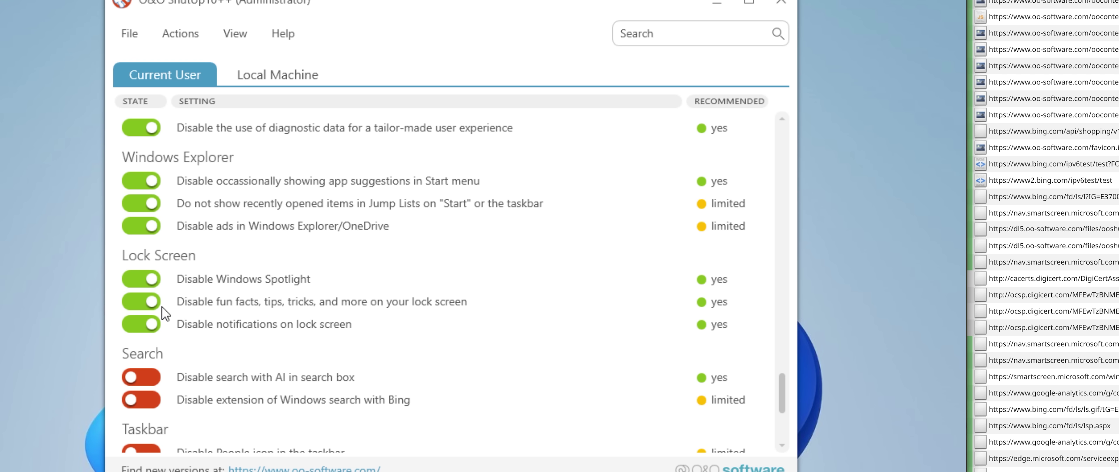
click(152, 377)
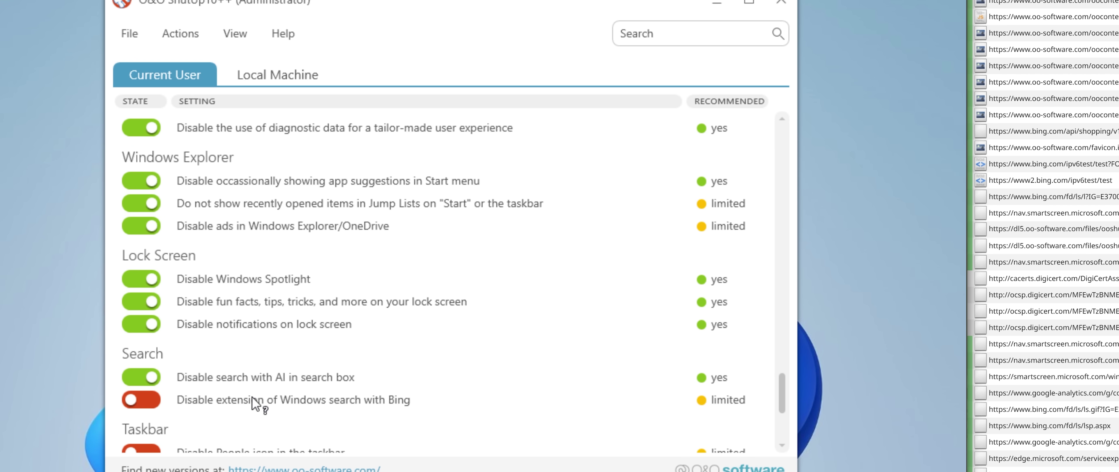
Step: Disable Bing search extension and the People, search box, Meet now, news and widgets taskbar items
click(141, 400)
scroll(203, 407, down, 3)
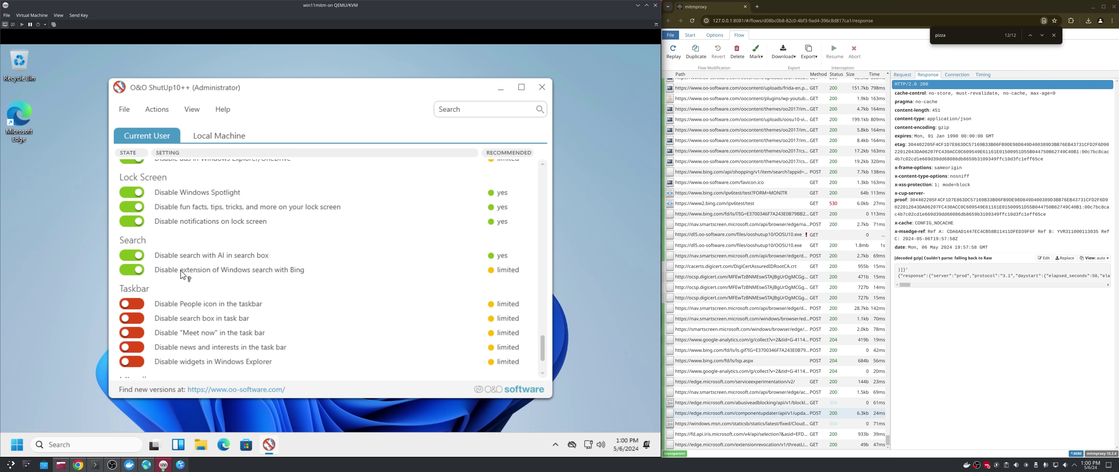
scroll(180, 263, down, 1)
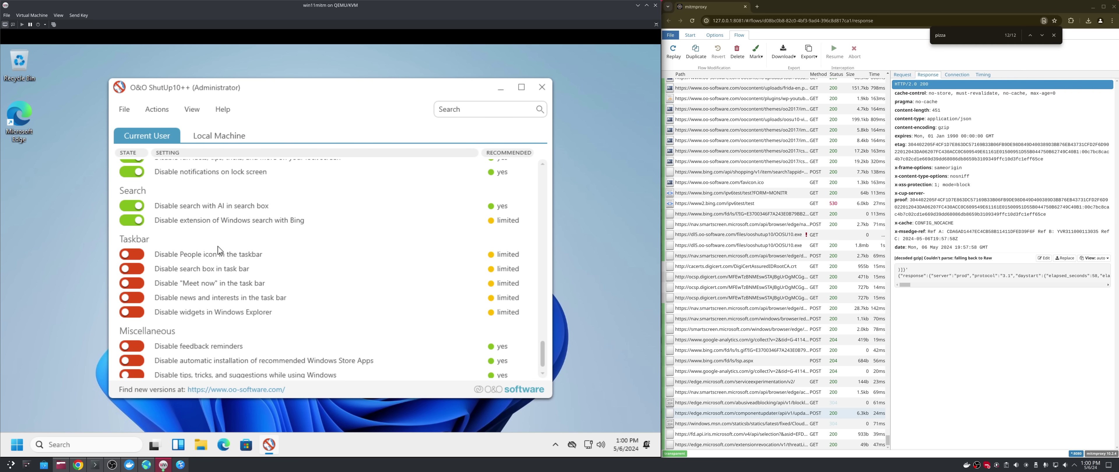
click(132, 255)
click(132, 269)
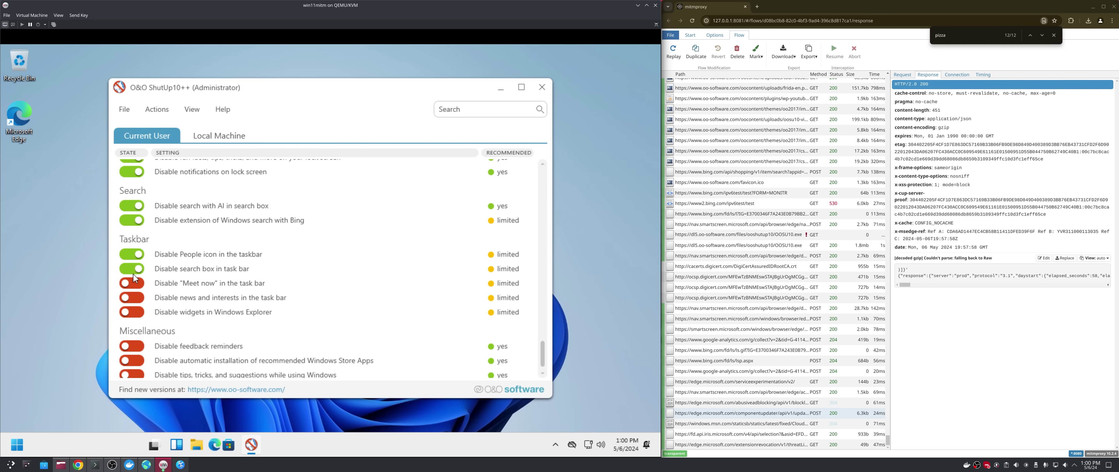
click(137, 284)
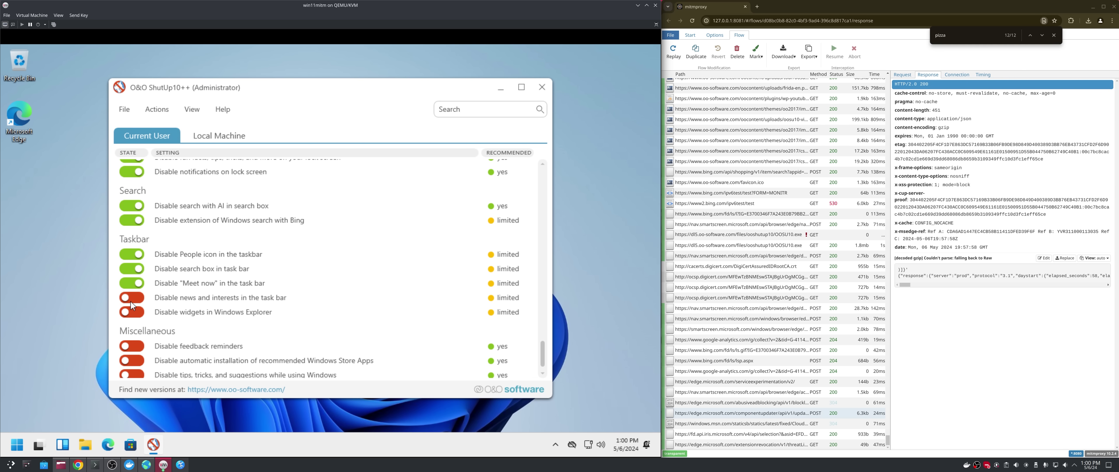
click(132, 298)
click(132, 312)
Step: Disable feedback reminders, automatic Store app installs, Windows tips and Windows Media Player Diagnostics
scroll(133, 313, down, 1)
click(136, 328)
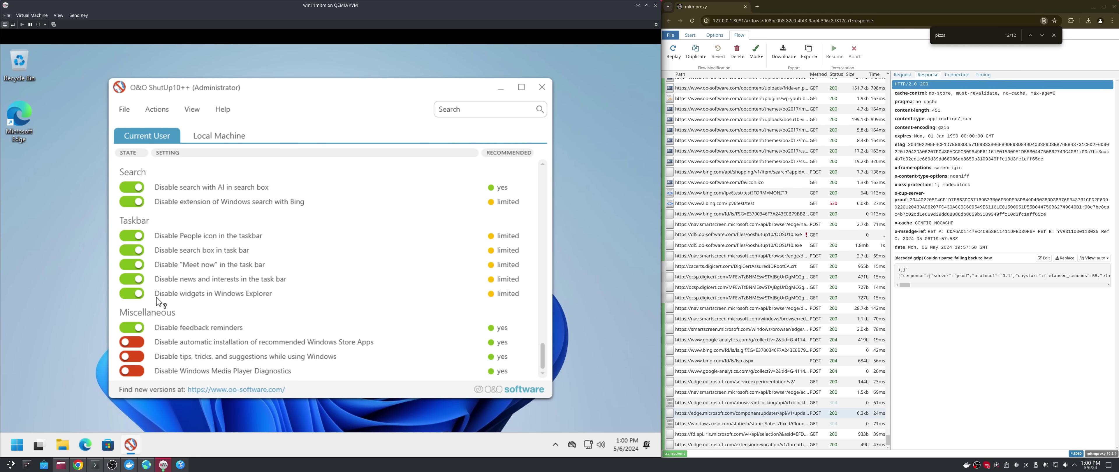
click(186, 297)
click(138, 346)
click(134, 357)
click(133, 372)
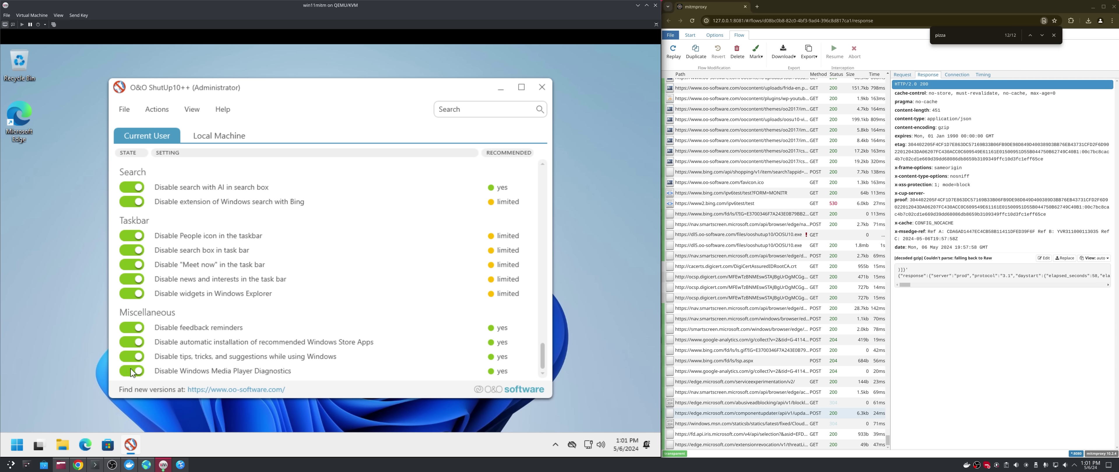
Step: On Local Machine, disable handwriting data sharing, handwriting error reports, Inventory Collector and camera at logon
click(211, 136)
click(139, 189)
click(136, 202)
click(138, 218)
click(135, 231)
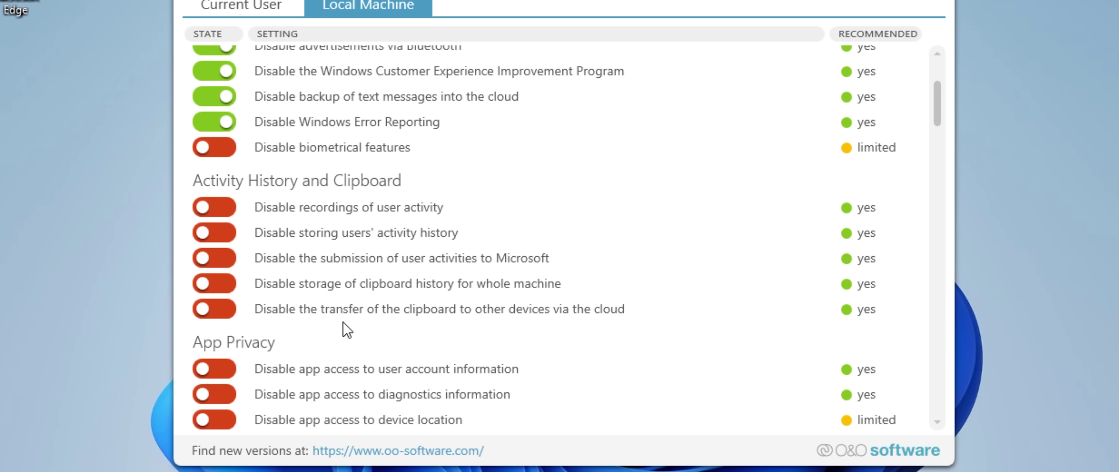
Step: Disable biometrics, activity recording and history, clipboard history, cloud clipboard and app diagnostics access
click(222, 148)
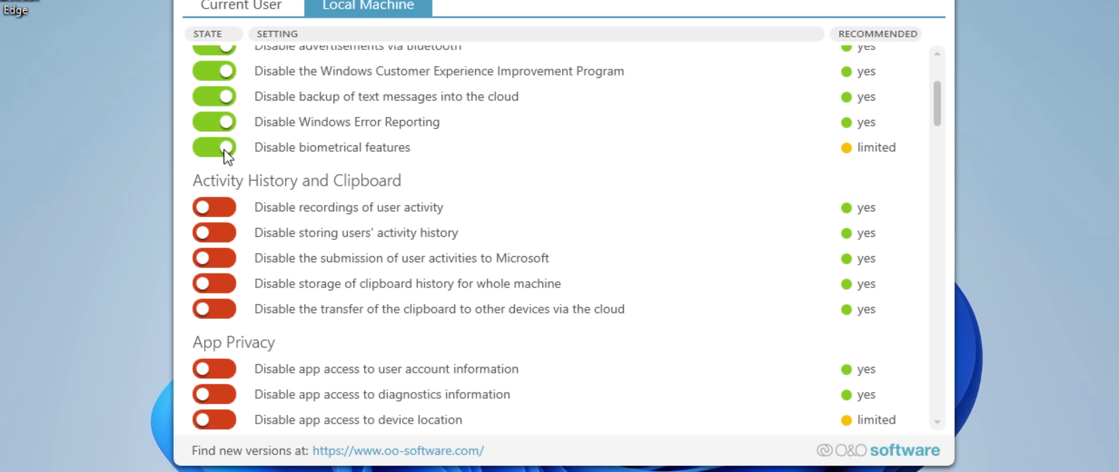
click(219, 208)
click(219, 233)
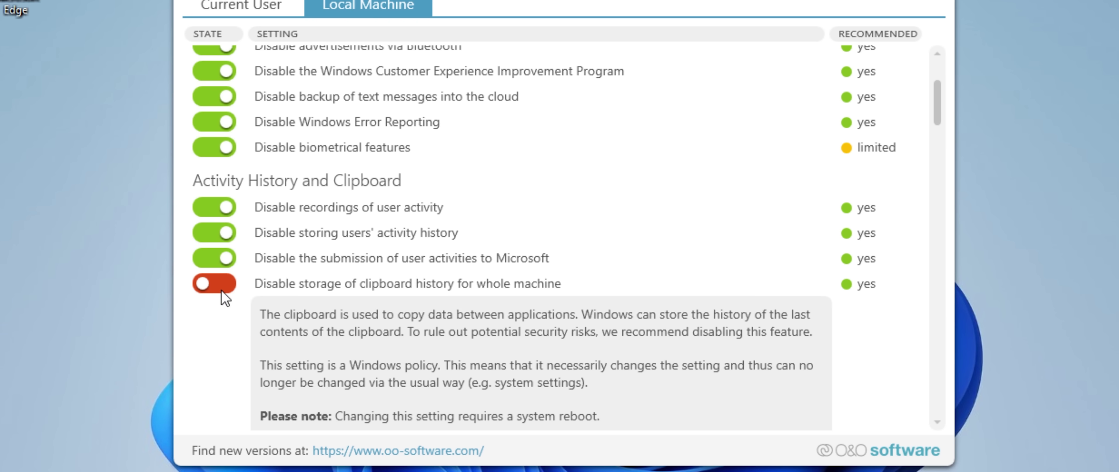
click(217, 284)
click(213, 310)
scroll(227, 302, down, 1)
scroll(227, 303, down, 1)
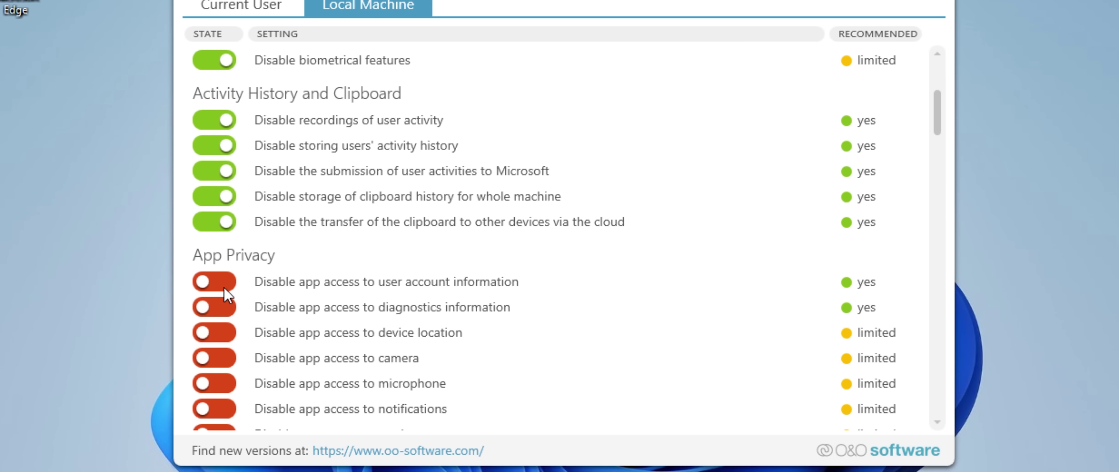
click(214, 307)
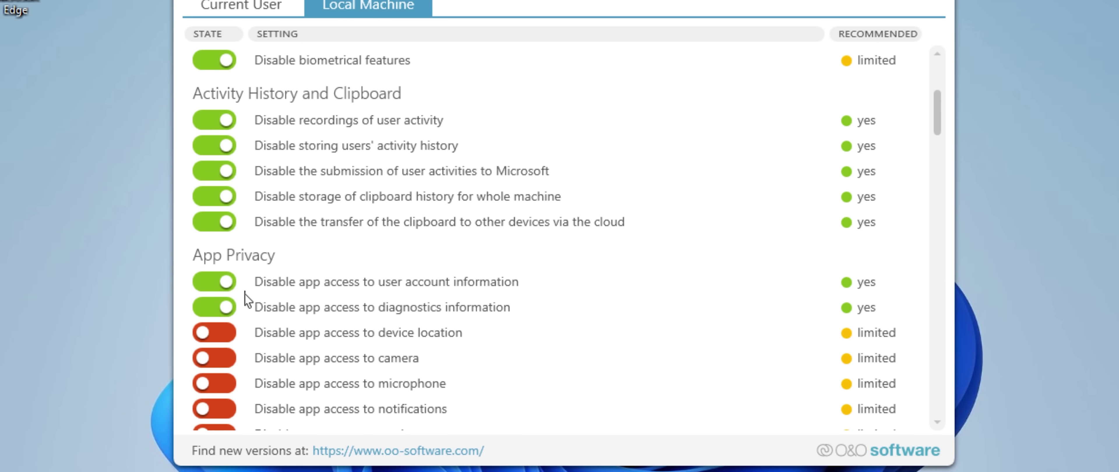
Step: Disable online speech recognition, Cortana location use, web results in Search and cloud search
scroll(262, 263, down, 2)
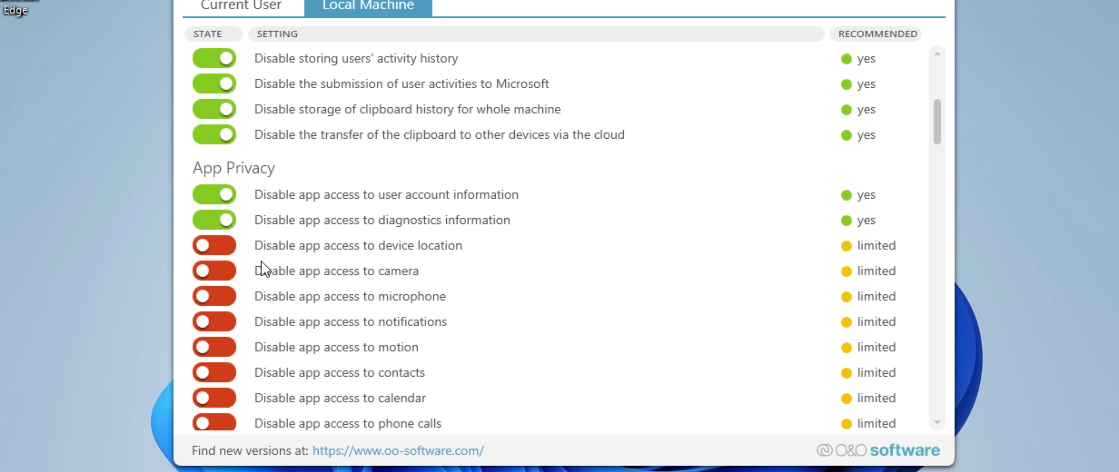
scroll(257, 261, down, 11)
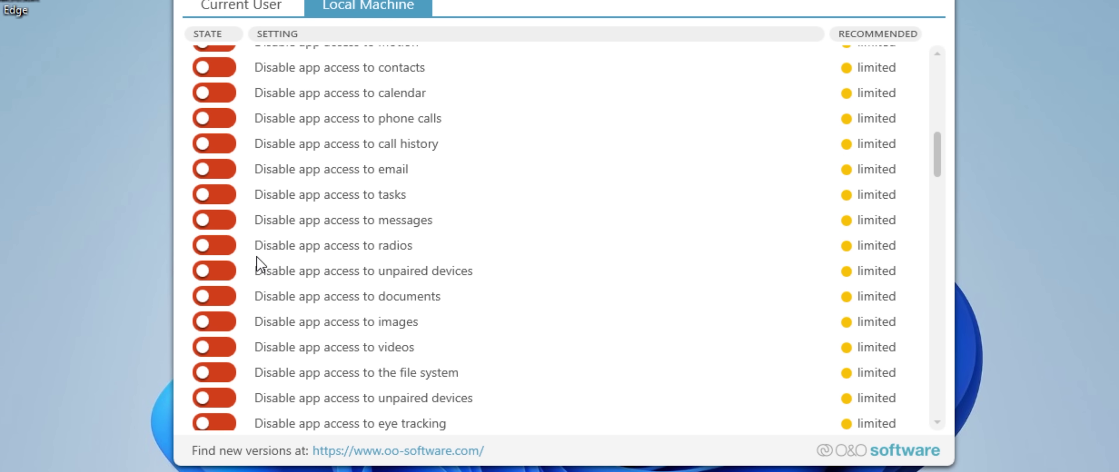
scroll(226, 280, down, 2)
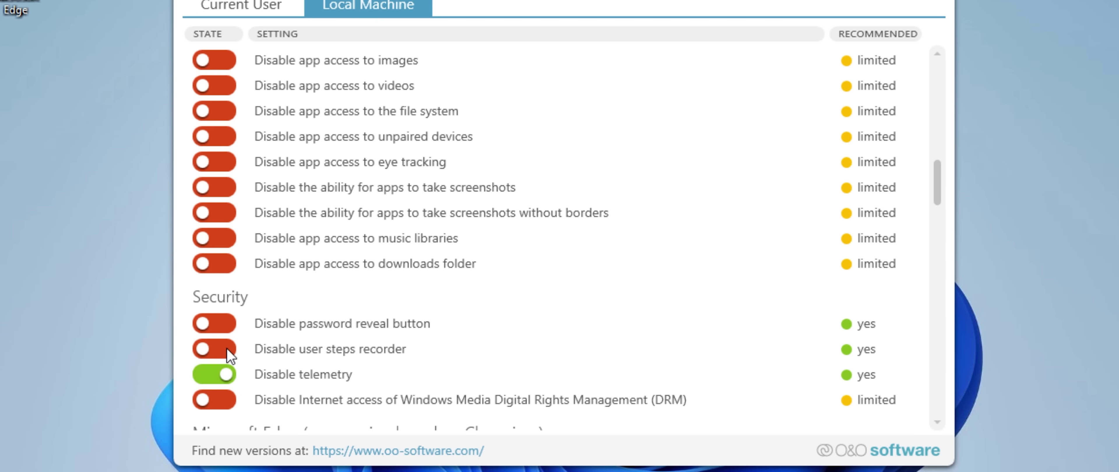
scroll(223, 355, down, 5)
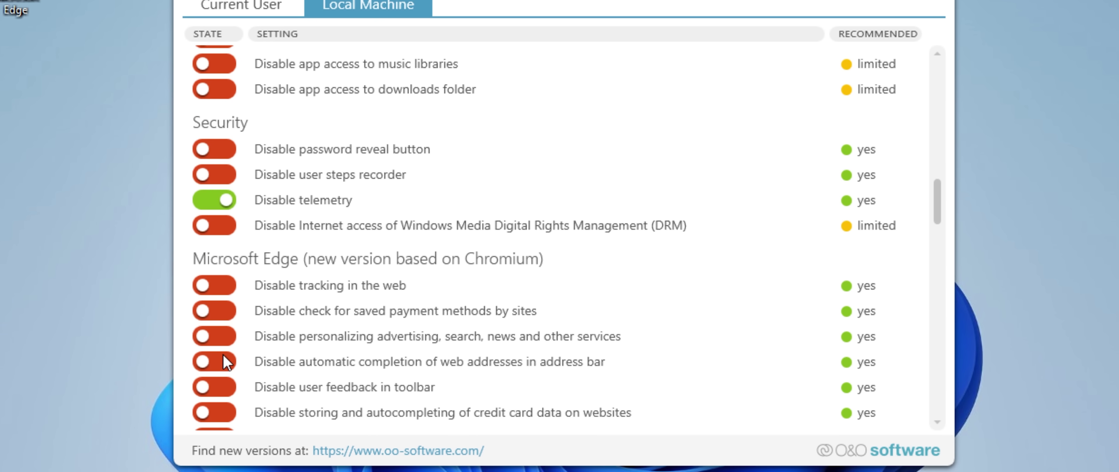
scroll(227, 360, down, 5)
scroll(228, 337, down, 1)
scroll(228, 337, up, 1)
click(225, 309)
click(216, 339)
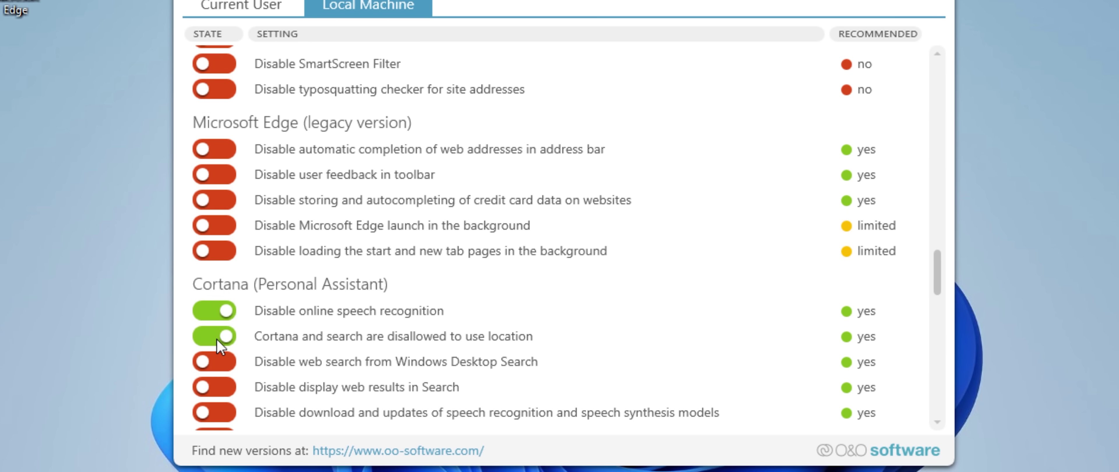
click(214, 388)
scroll(215, 390, down, 1)
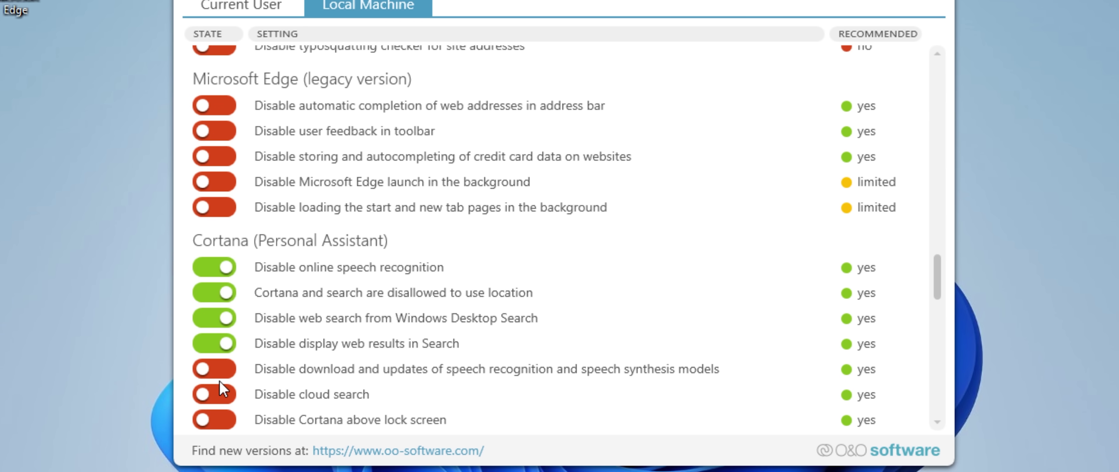
click(225, 370)
click(219, 394)
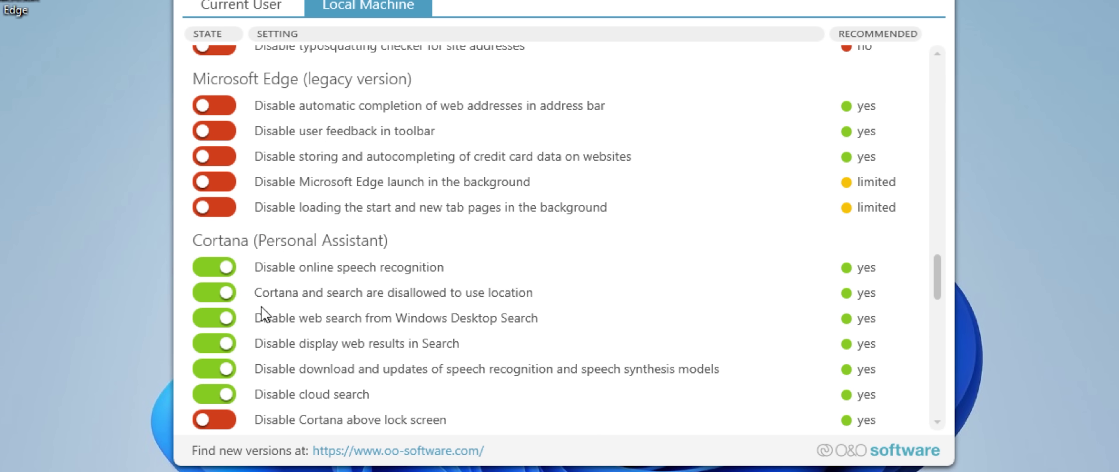
Step: Disable Cortana above the lock screen, taskbar search highlights and the Windows Copilot
scroll(260, 299, down, 3)
click(216, 337)
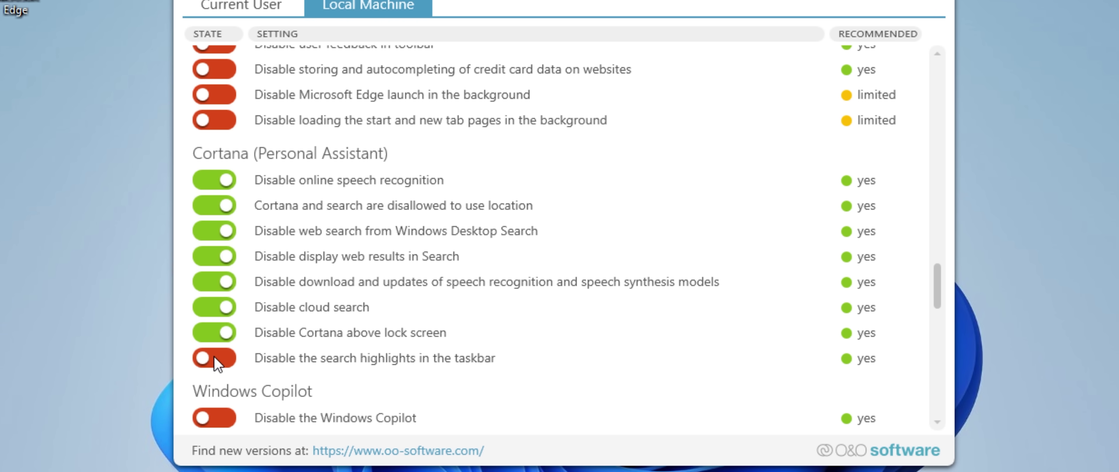
click(214, 357)
scroll(219, 350, down, 2)
click(216, 373)
Step: Turn on all four Location Services settings, through the Windows Geolocation Service
scroll(212, 367, down, 5)
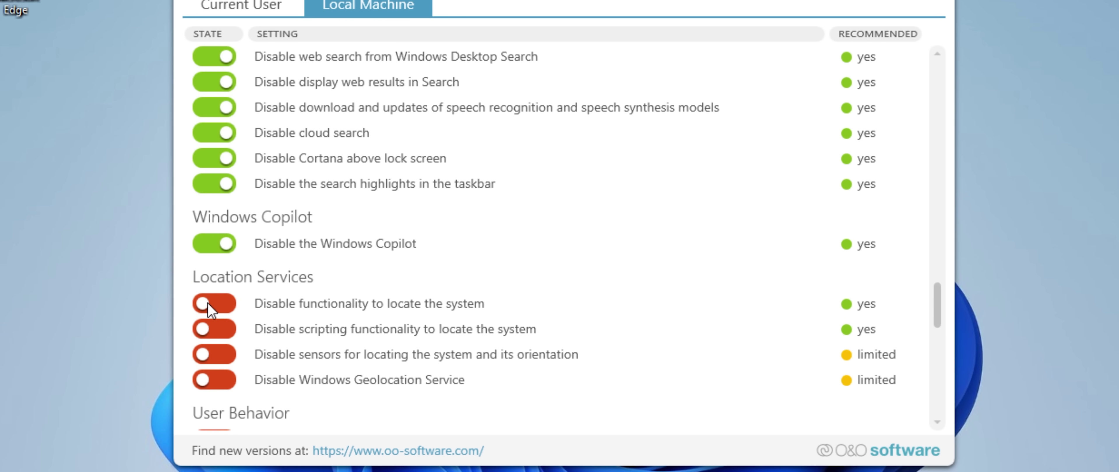
click(208, 303)
click(211, 329)
click(213, 354)
click(216, 380)
scroll(216, 385, down, 2)
mouse_move(211, 343)
scroll(242, 339, down, 4)
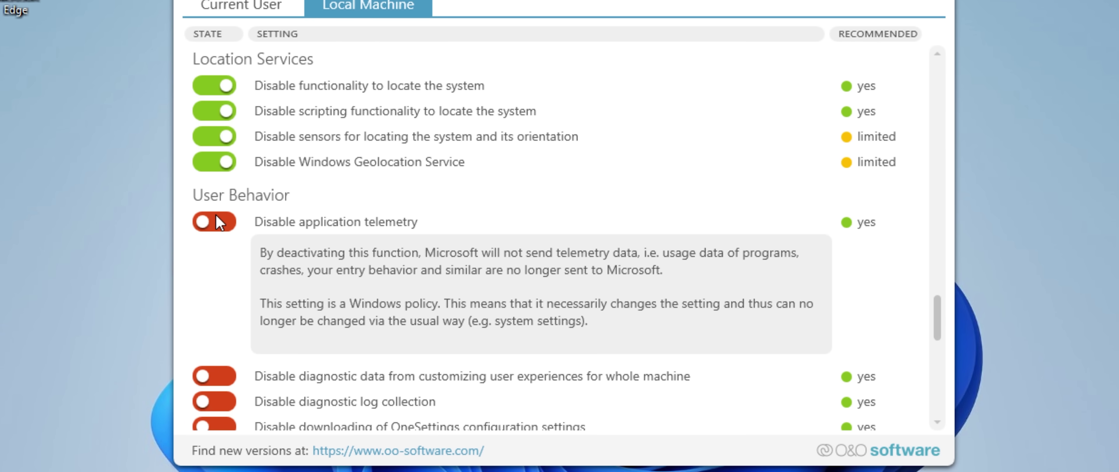
Step: Disable application telemetry, tailored diagnostic data, peer-to-peer Windows Update and speech-module updates
click(220, 225)
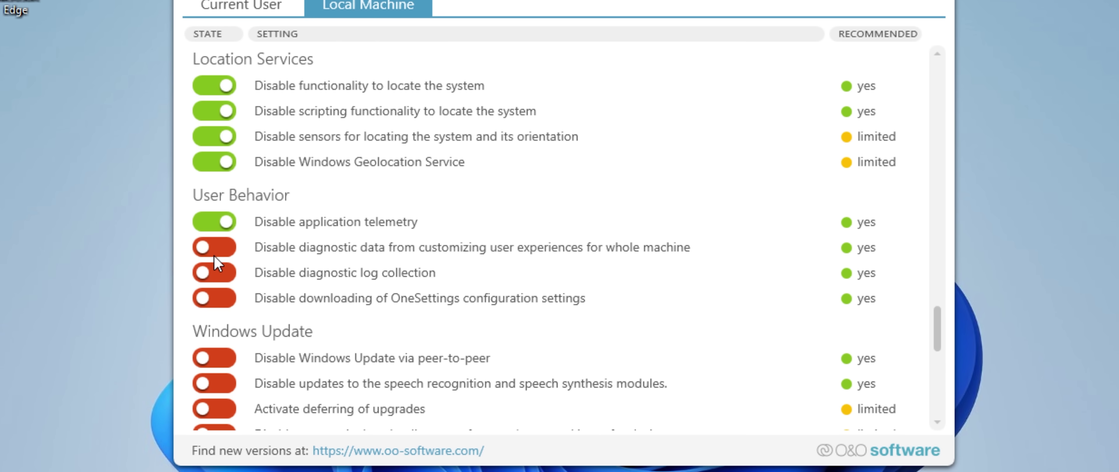
click(220, 250)
scroll(222, 311, down, 2)
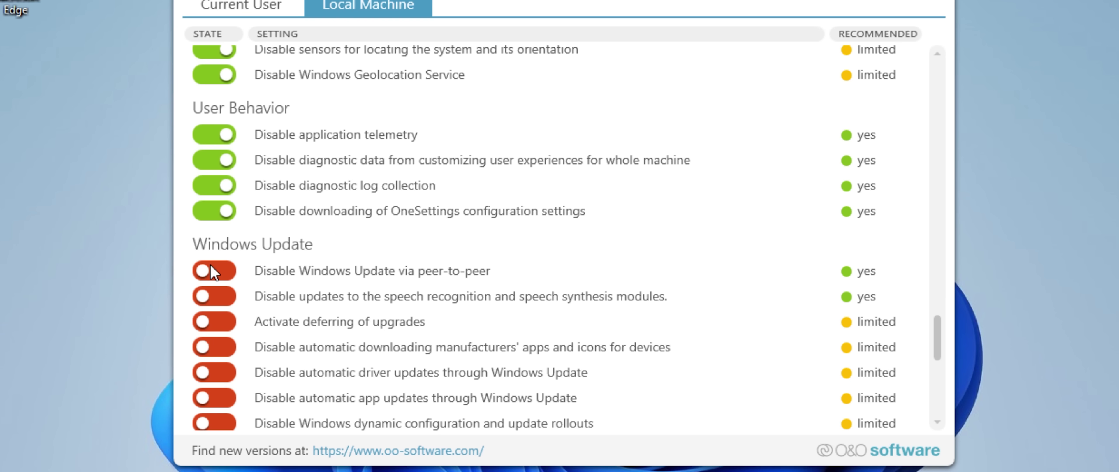
click(213, 271)
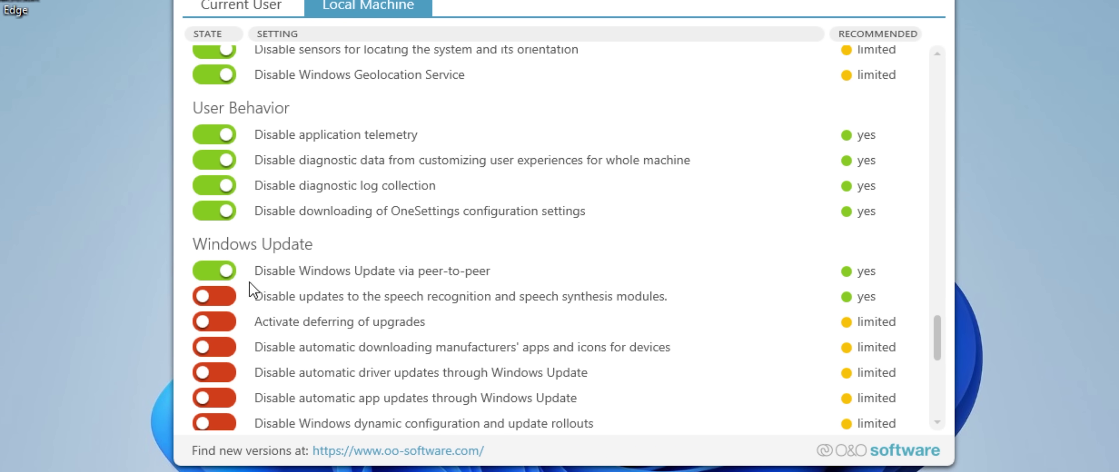
click(213, 295)
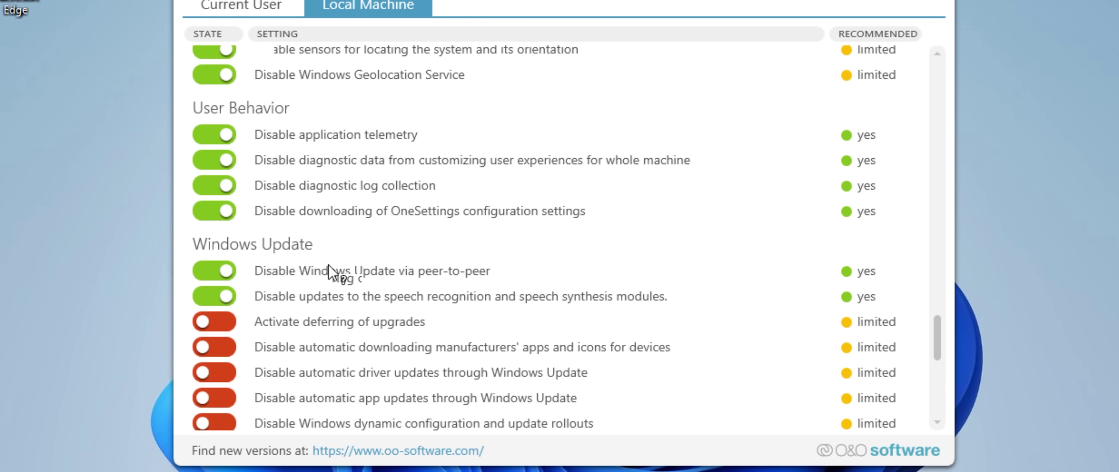
Step: Disable Meet now and news and interests in the taskbar, plus feedback reminders
scroll(367, 270, down, 5)
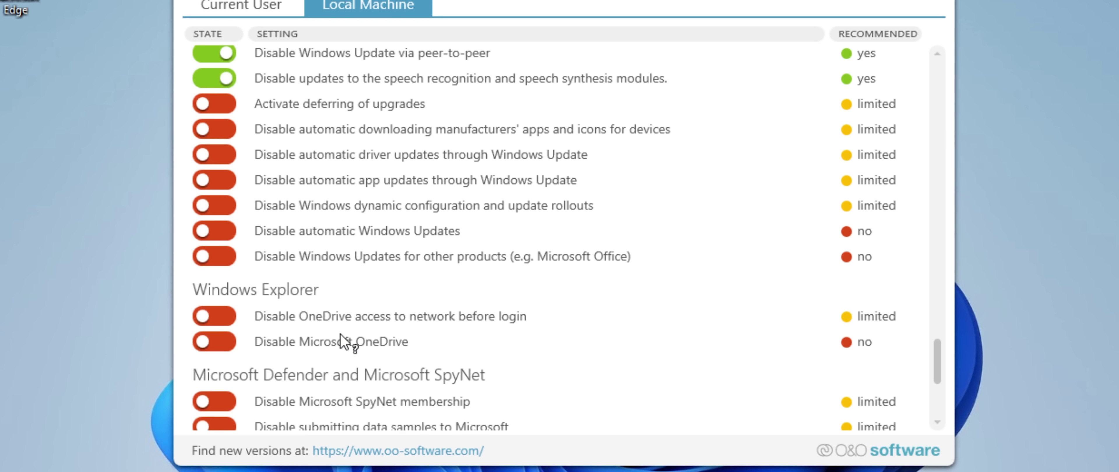
scroll(324, 341, down, 1)
scroll(269, 343, down, 3)
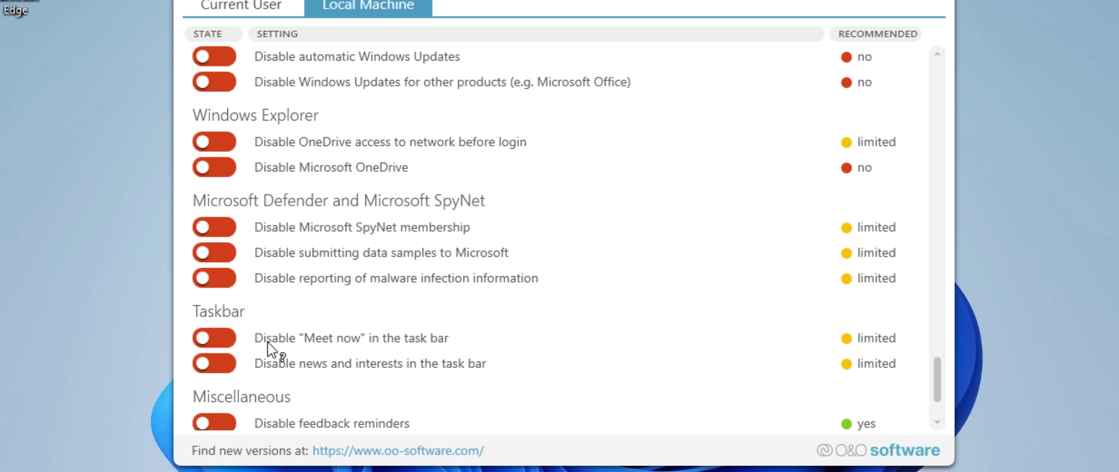
click(233, 338)
click(225, 364)
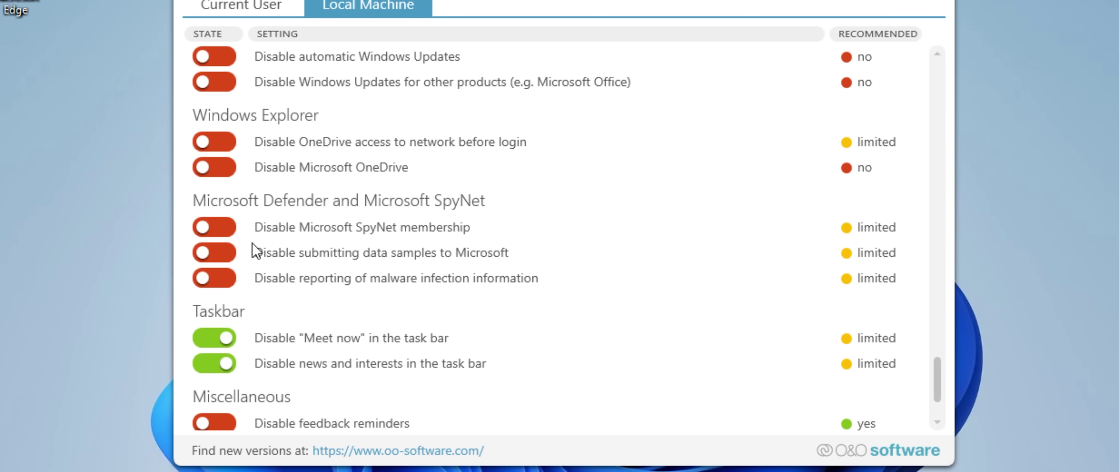
scroll(248, 266, down, 2)
click(234, 341)
scroll(234, 343, down, 1)
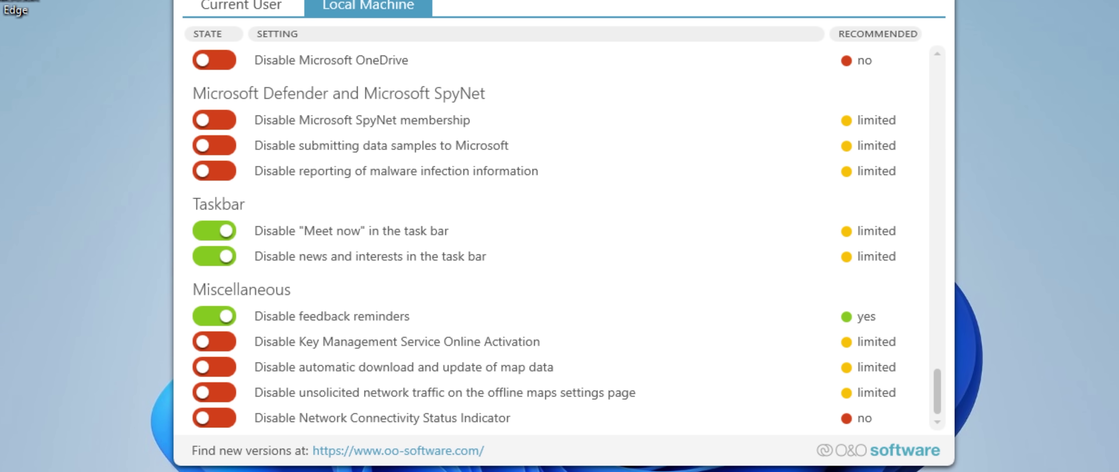
Step: Exit O&O ShutUp10++ from its File menu and restart Windows to apply the privacy changes
key(alt+a)
key(Left)
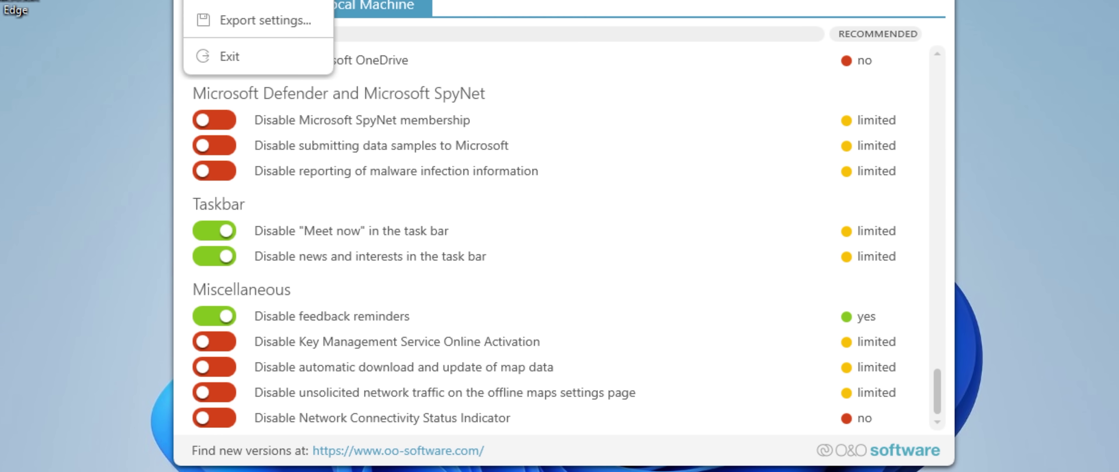
key(Right)
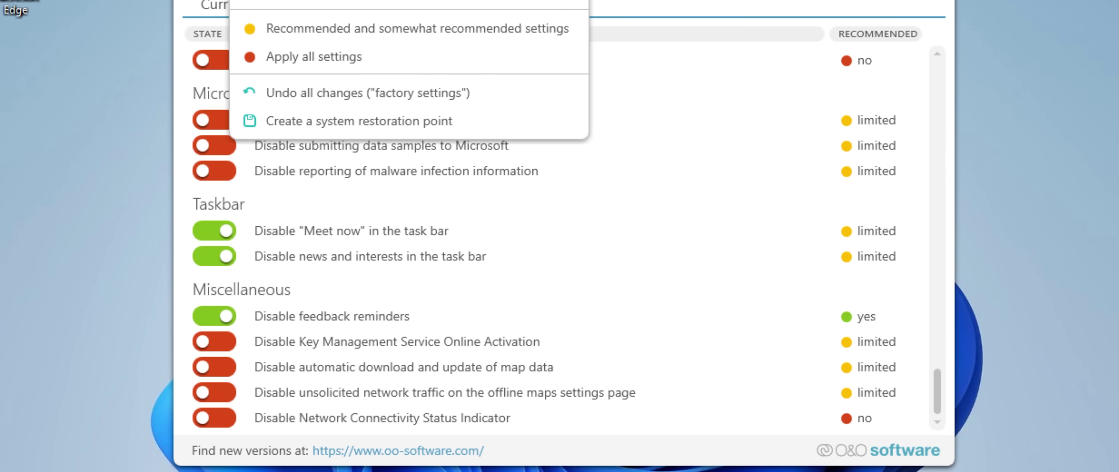
key(Left)
key(Right)
key(alt+F4)
click(709, 285)
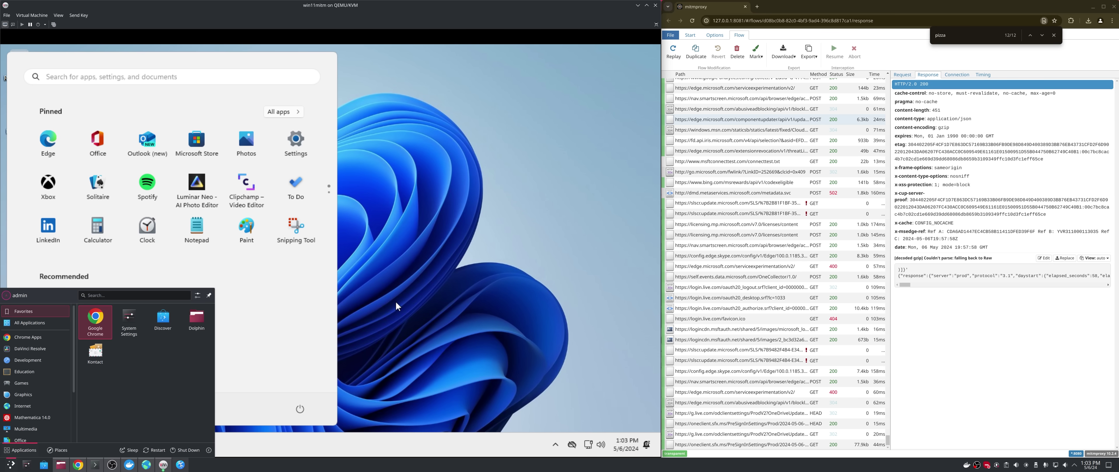
Step: Dismiss the host launcher and view the request query of an slscr.update.microsoft.com flow in mitmproxy
click(297, 305)
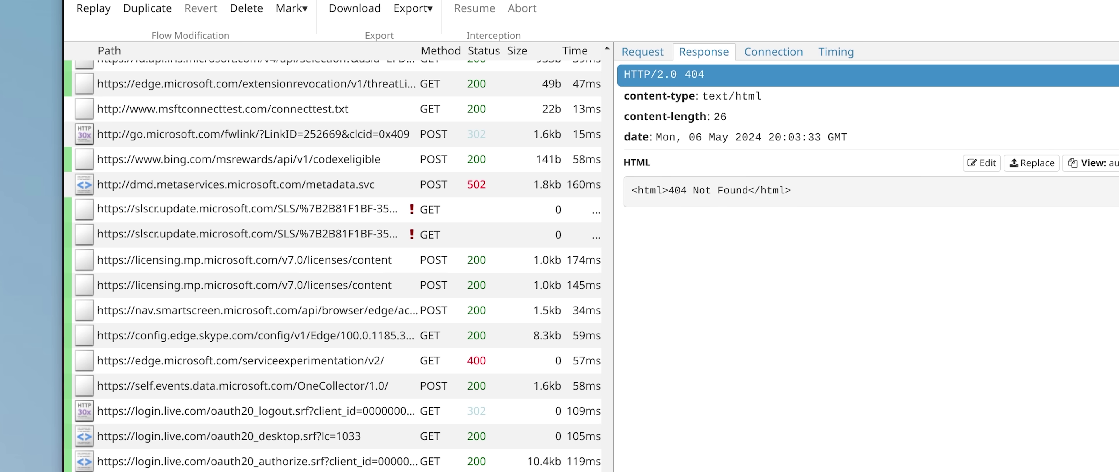
click(646, 49)
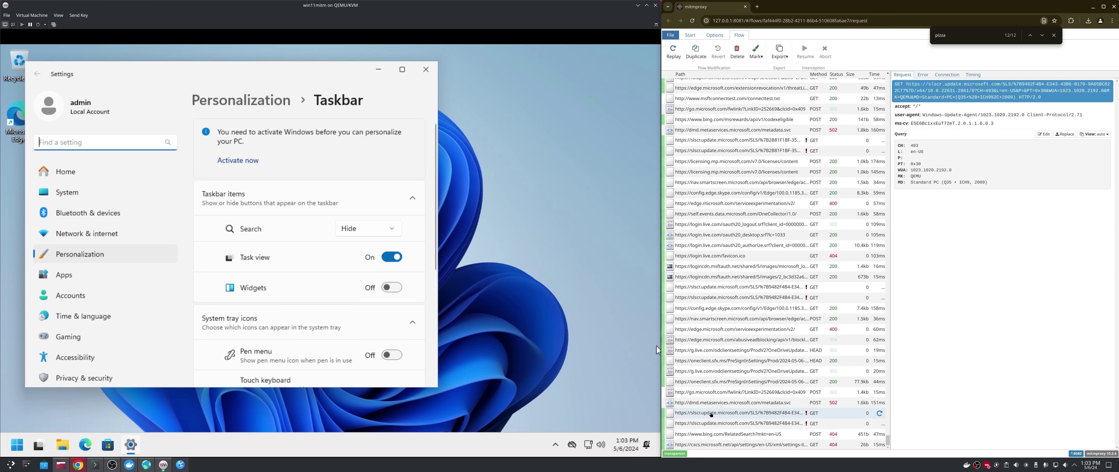
Step: Search Settings for 'teleme' and open the Diagnostics & feedback page
click(83, 260)
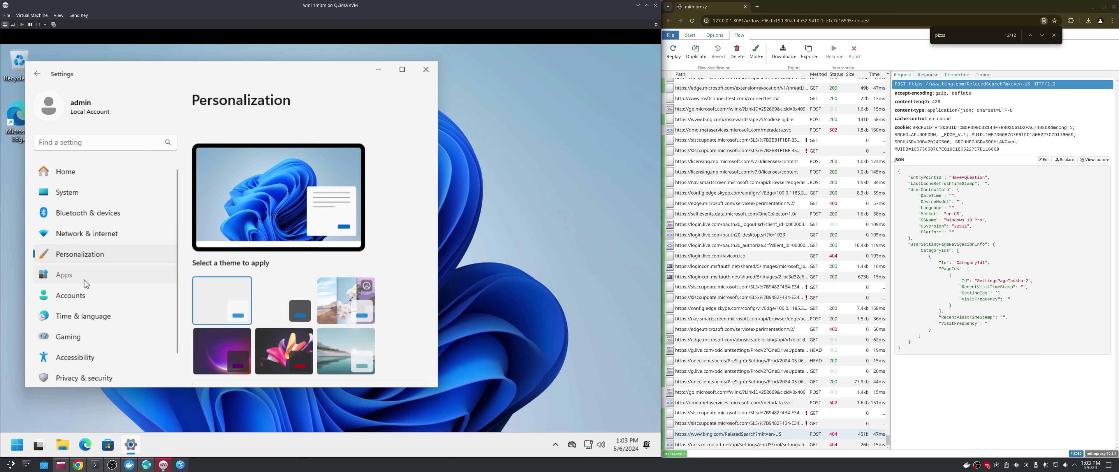
click(84, 278)
click(123, 323)
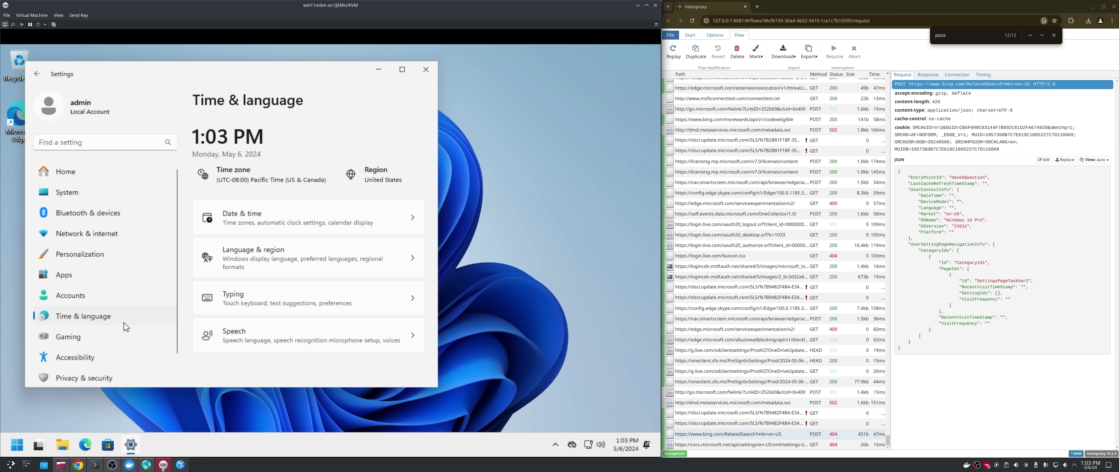
click(117, 147)
text(teleme)
click(109, 166)
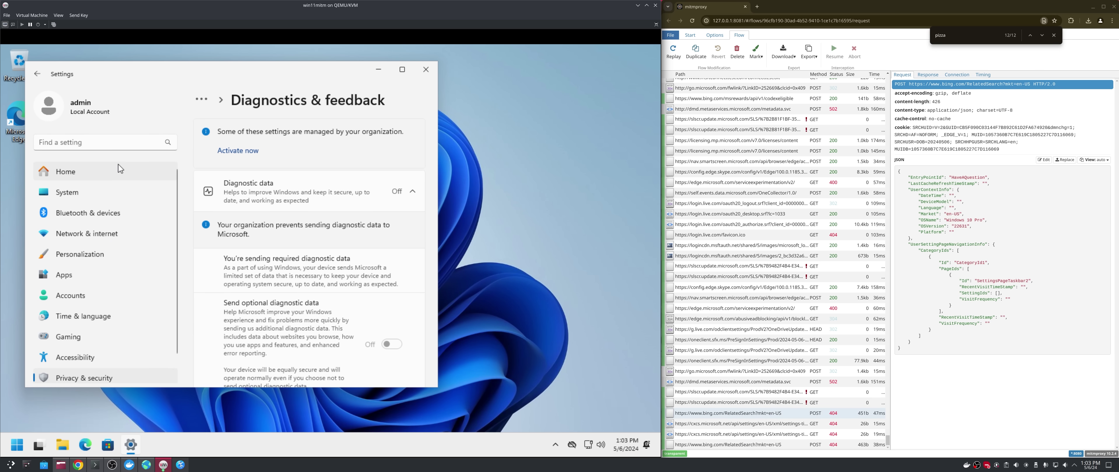
Step: Delete the collected diagnostic data, logging a delete request at 5/6/2024 1:04 PM
click(295, 195)
scroll(297, 195, down, 1)
scroll(297, 194, down, 2)
click(268, 232)
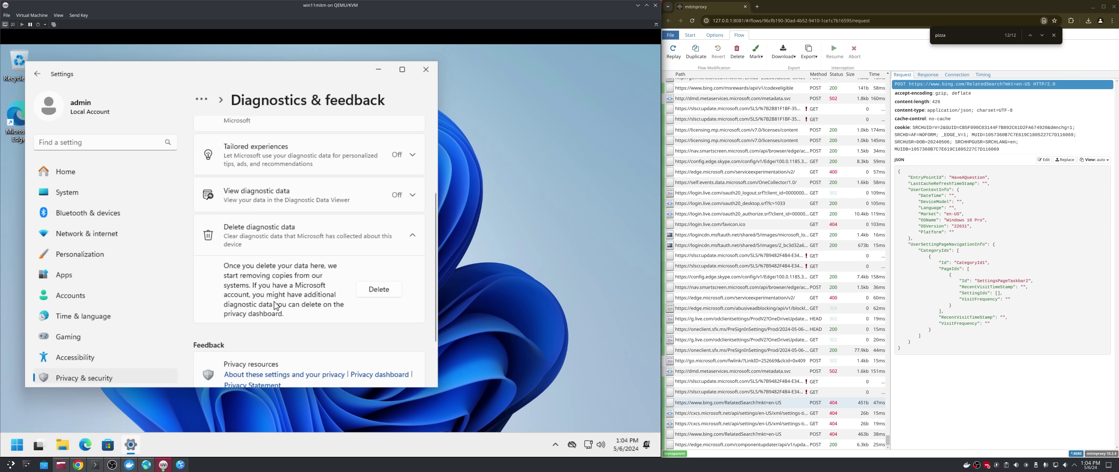
click(368, 294)
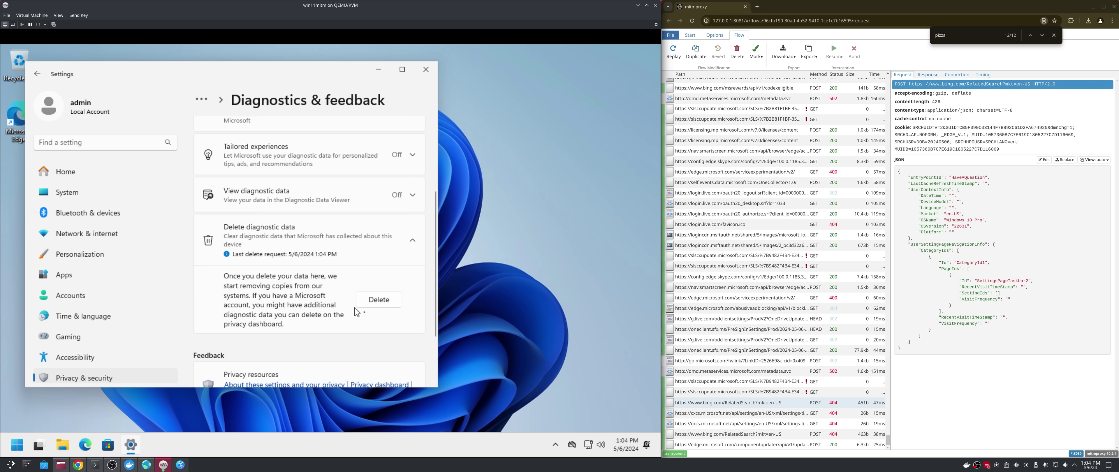
scroll(374, 303, down, 2)
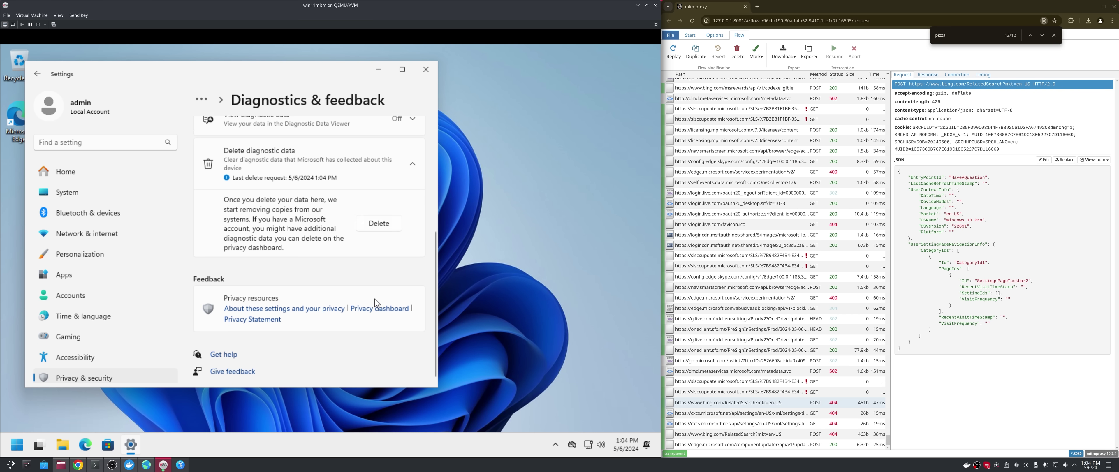
Step: Browse the Settings sidebar pages through to Network & internet
click(90, 310)
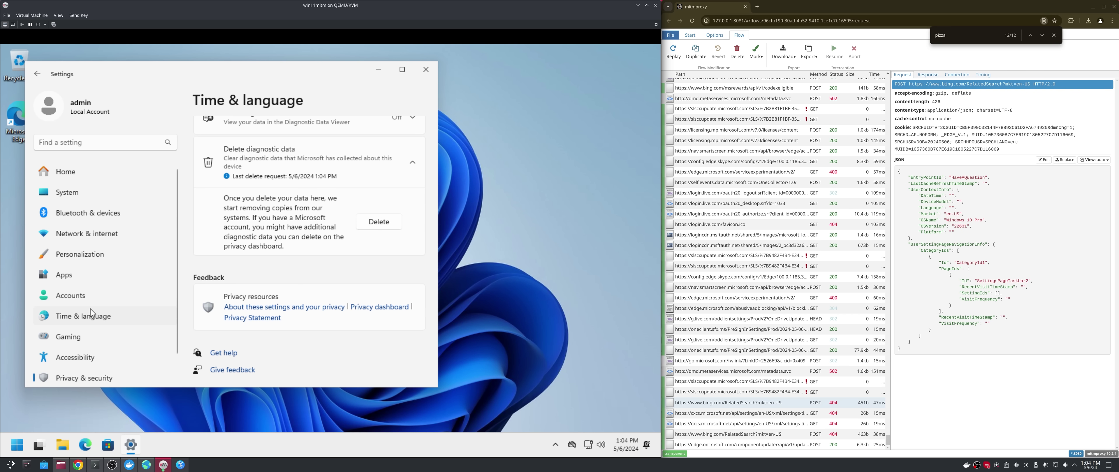
click(87, 297)
click(90, 258)
click(91, 226)
Step: View the fd.api.iris.microsoft.com flow's error 2040 response in mitmproxy, then check Ethernet settings
click(771, 437)
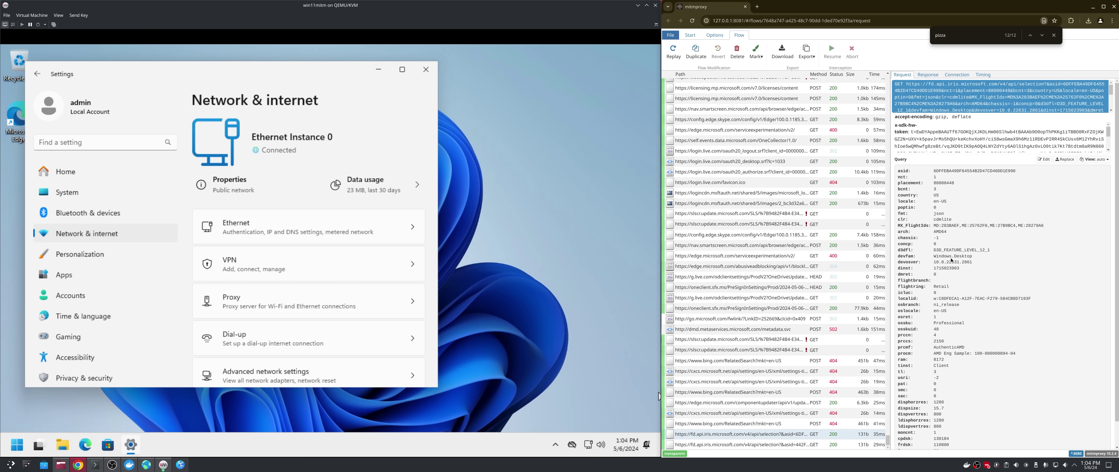
click(928, 75)
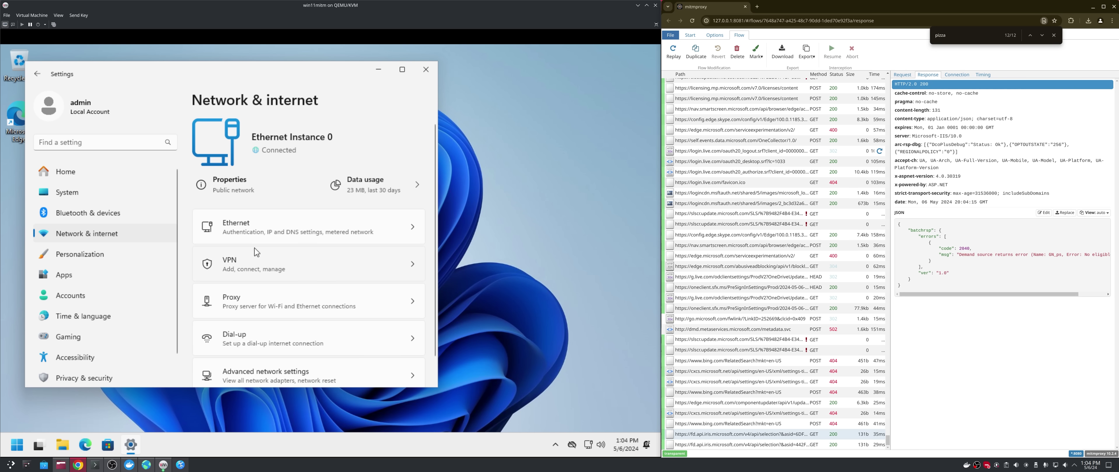
click(259, 234)
scroll(310, 181, down, 5)
Step: Close Settings, briefly run Edge to capture bing.com and msn.com flows, then open Start
click(423, 70)
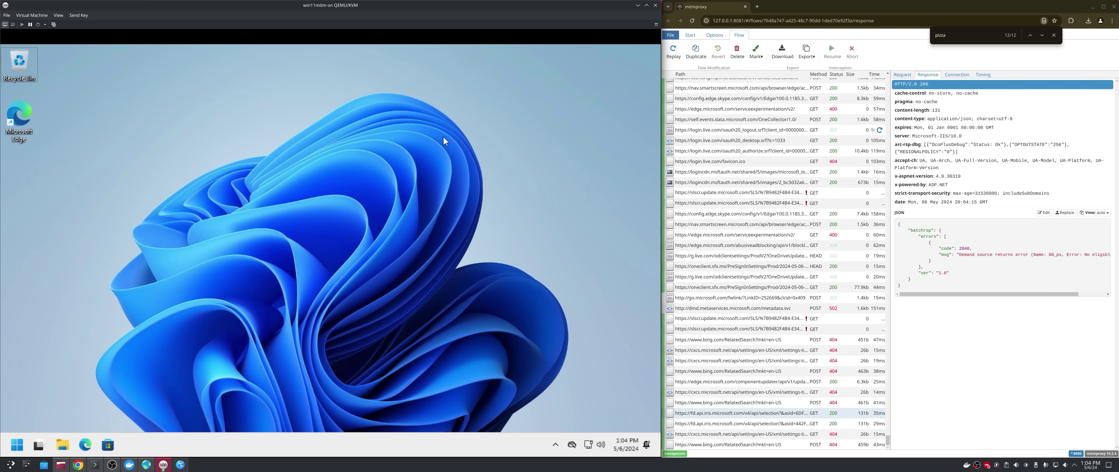
key(super)
key(super)
right_click(399, 437)
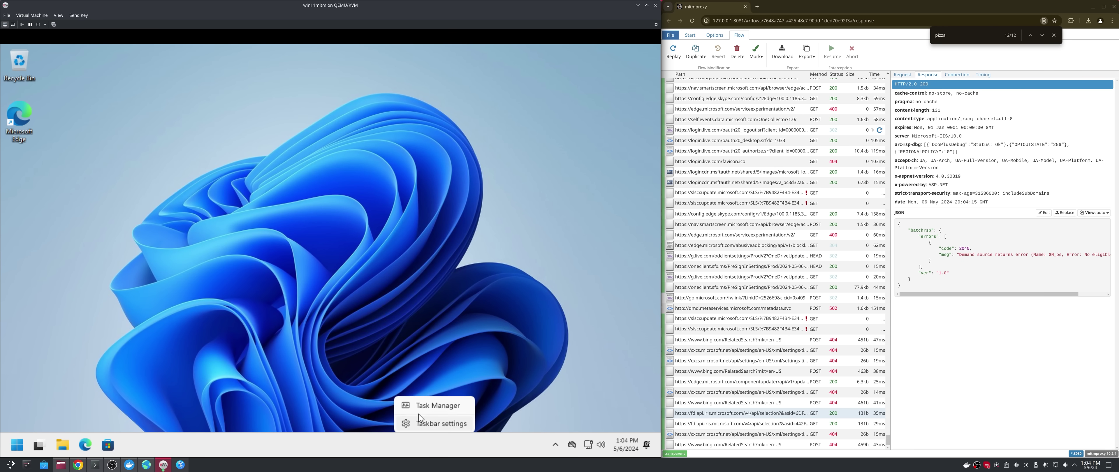
click(427, 401)
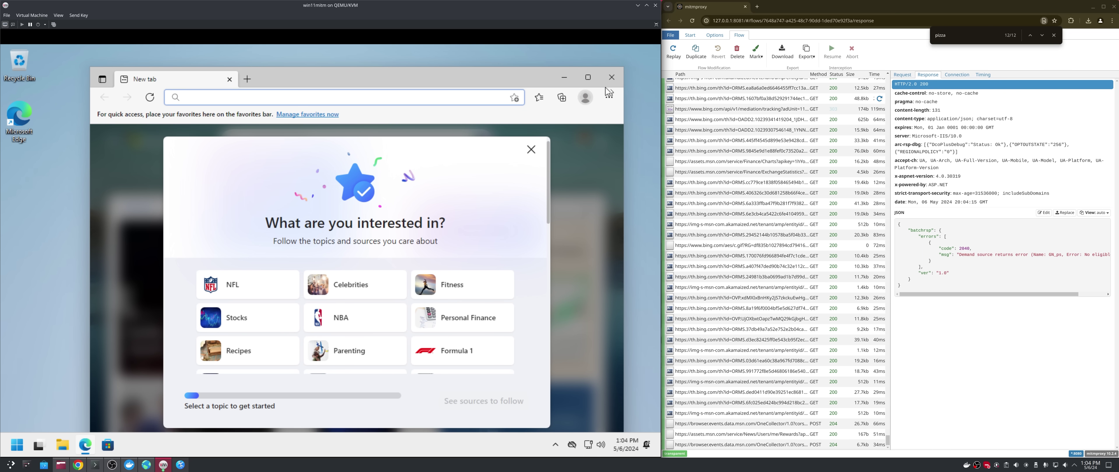
click(612, 77)
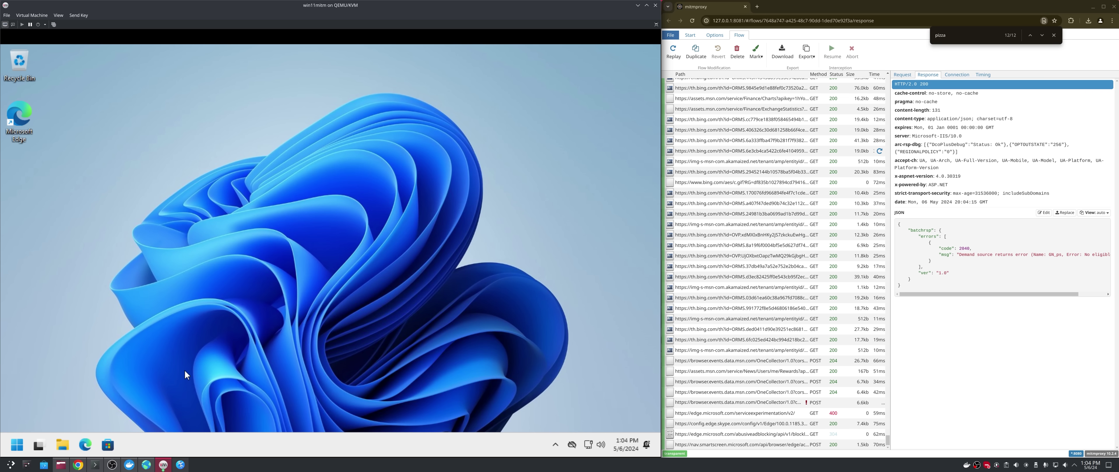
key(super)
click(257, 377)
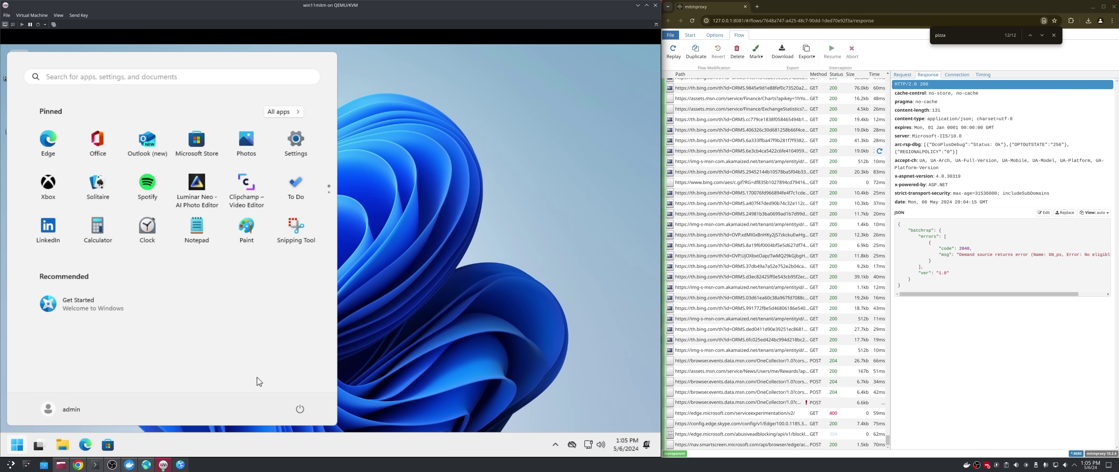